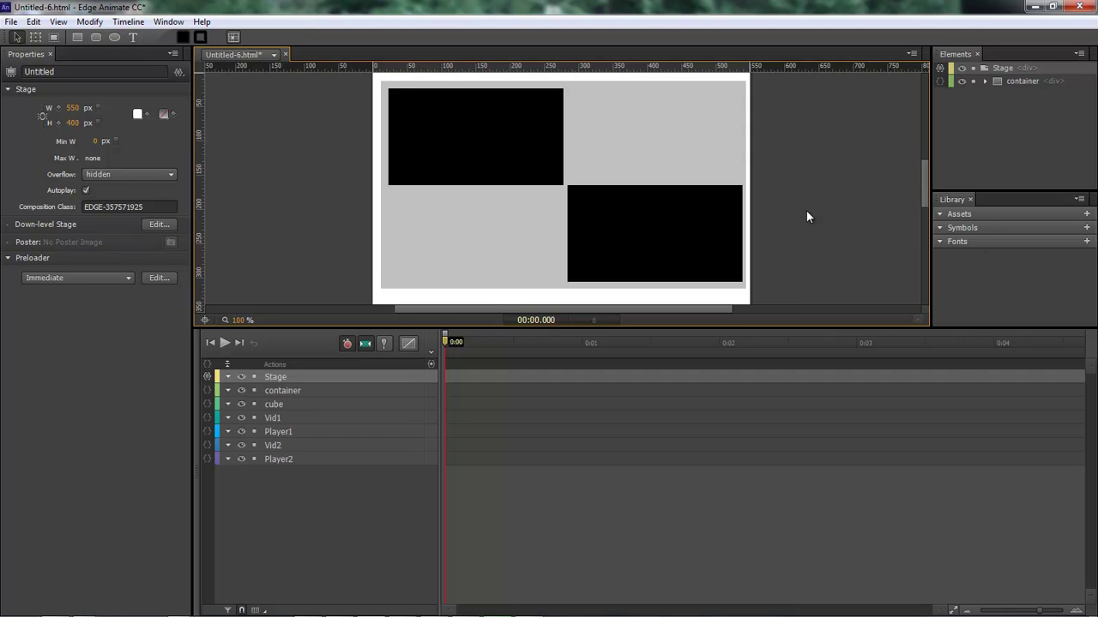
Preview the composition in the browser: pause the bunny video at 0:10, play the YouTube video, then close it.
key(ctrl+Return)
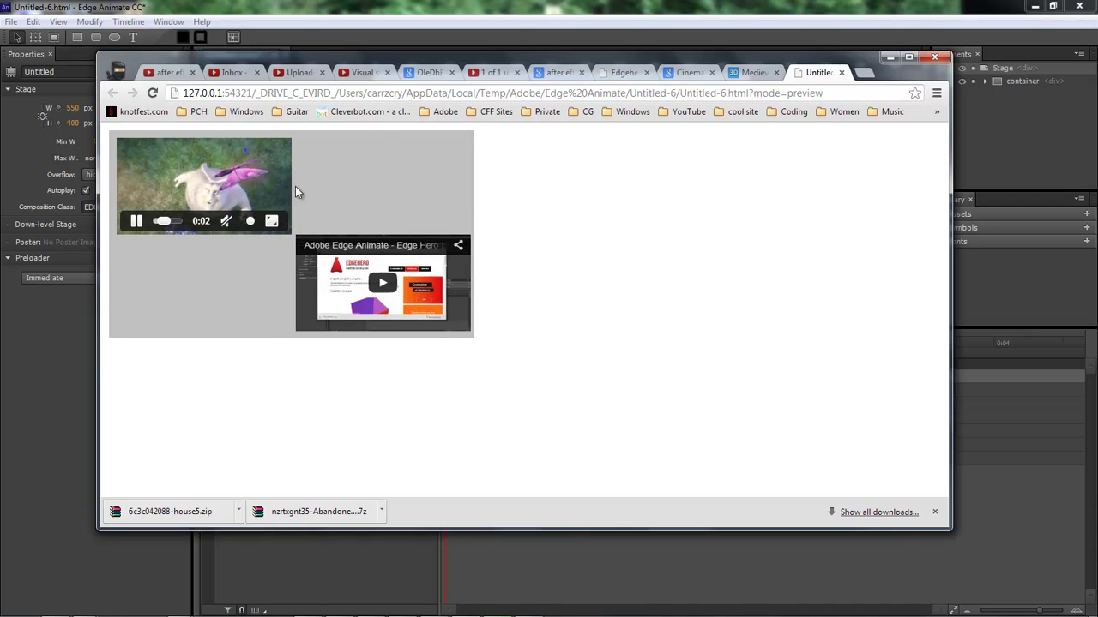
mouse_move(247, 201)
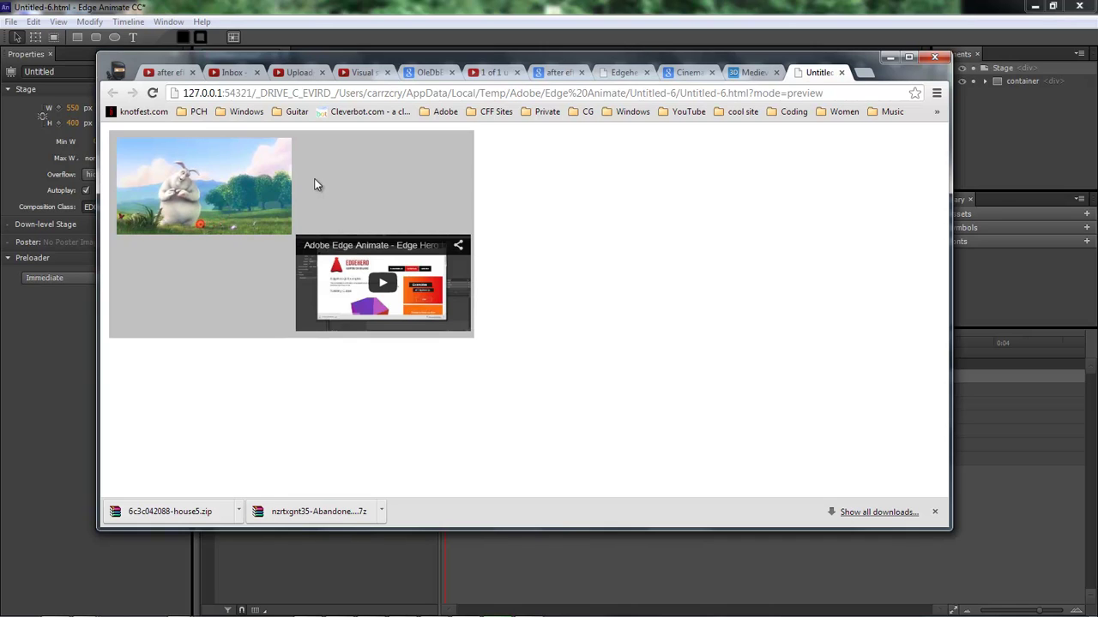
click(266, 178)
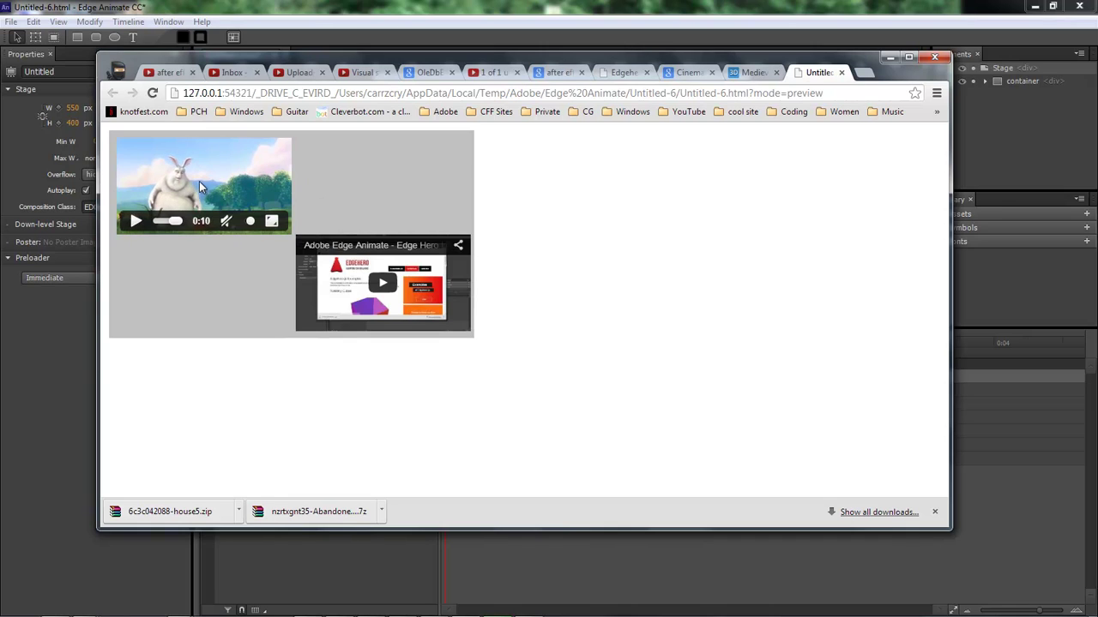
click(397, 281)
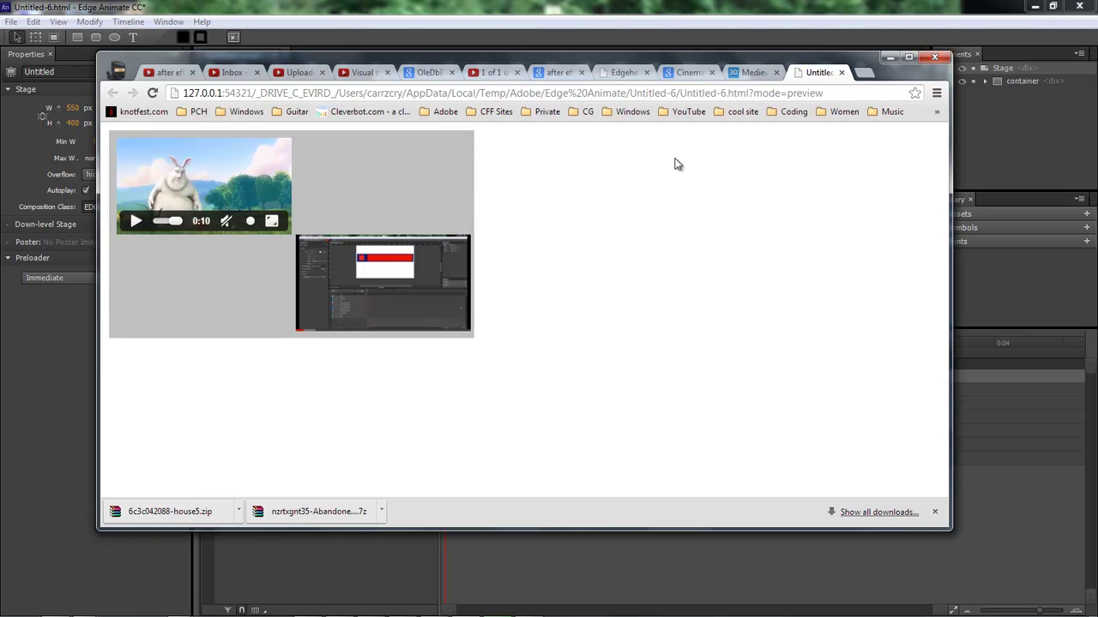
click(842, 72)
key(alt+Tab)
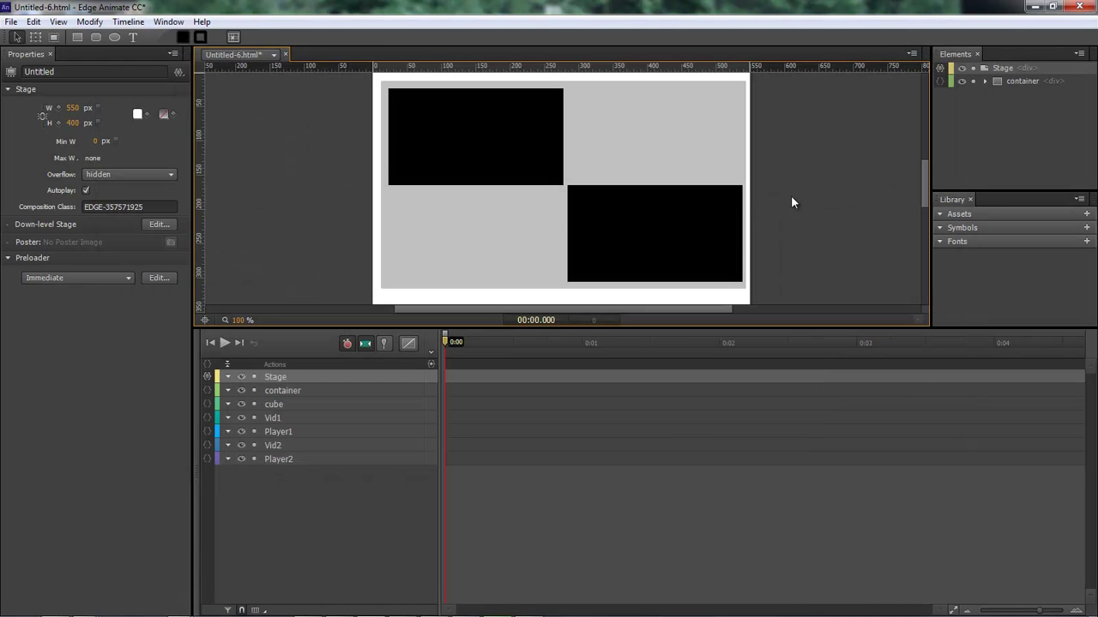
Start a new composition and draw a grey rectangle named container across the stage.
key(ctrl+n)
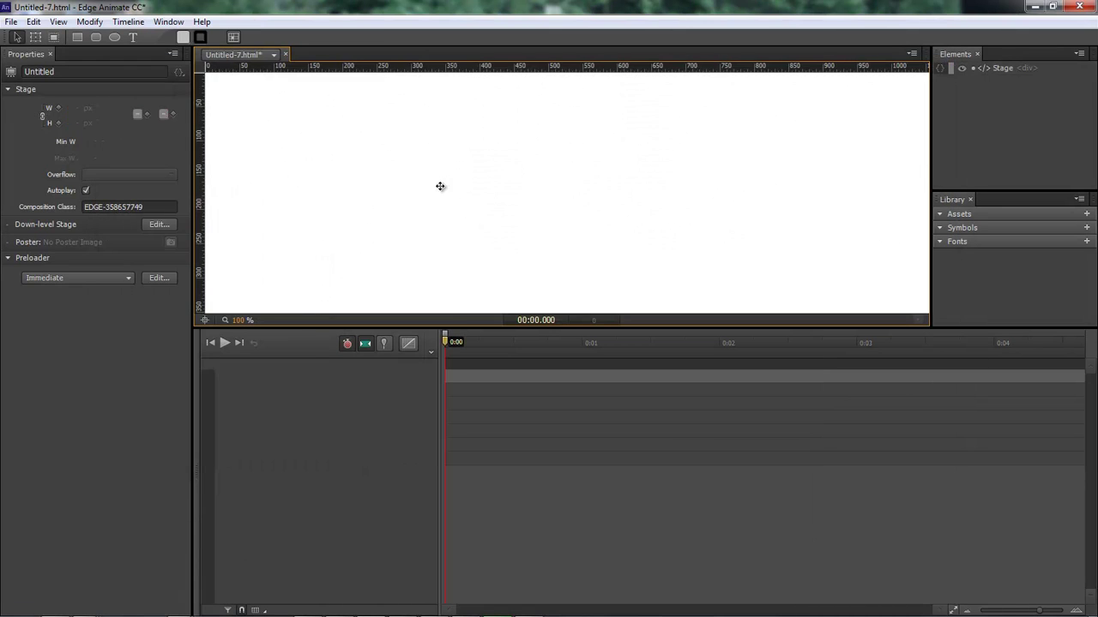
click(77, 37)
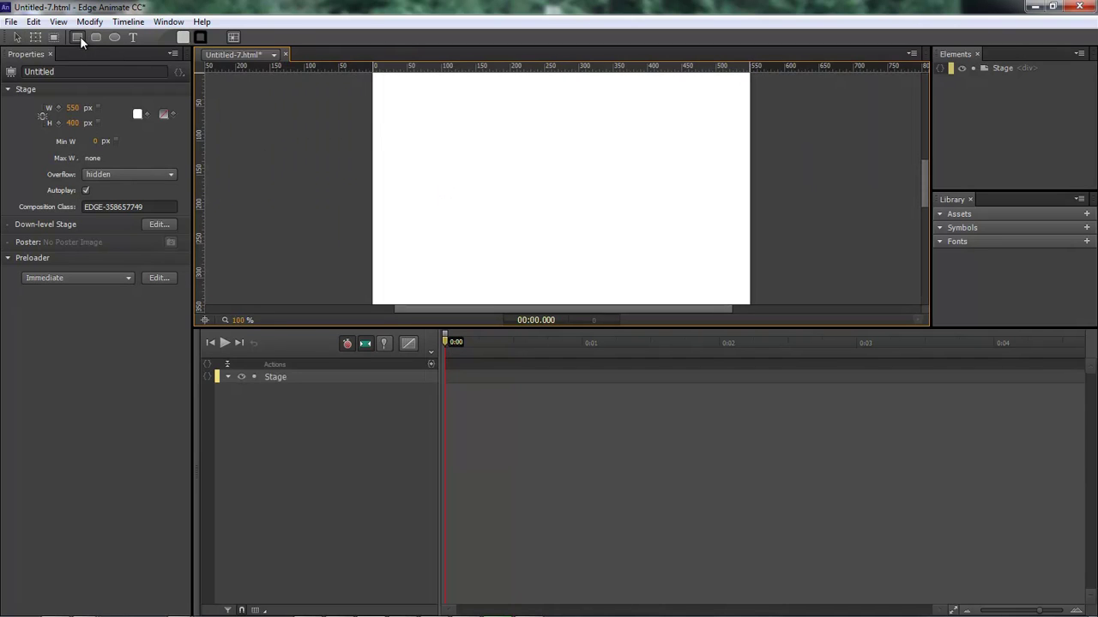
mouse_move(373, 98)
mouse_down()
mouse_move(752, 262)
mouse_move(750, 274)
mouse_up()
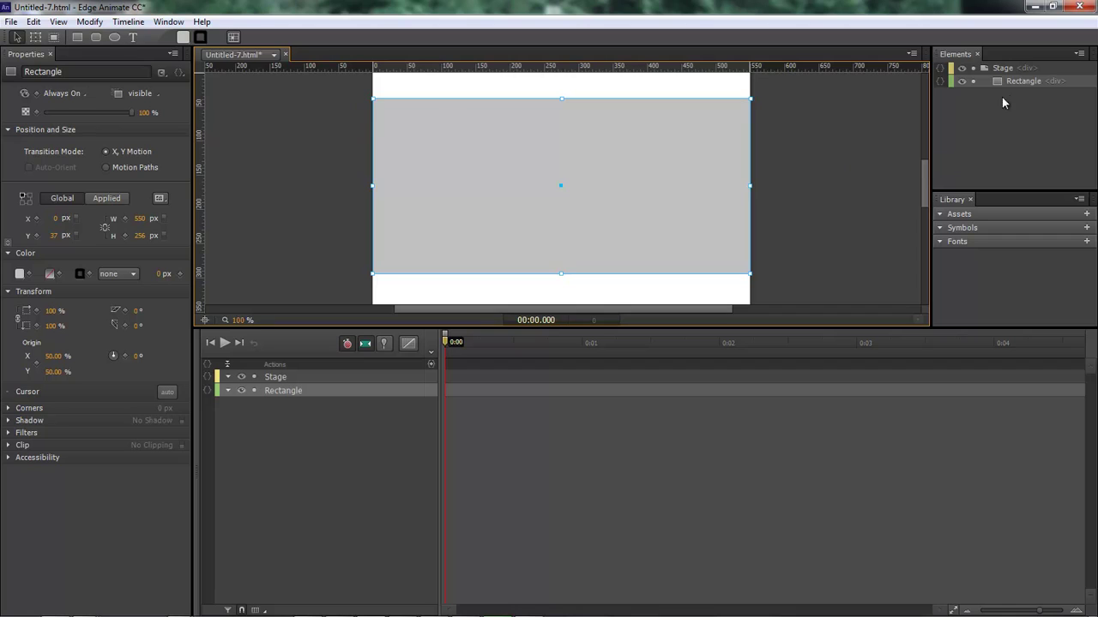
double_click(1023, 80)
text(c)
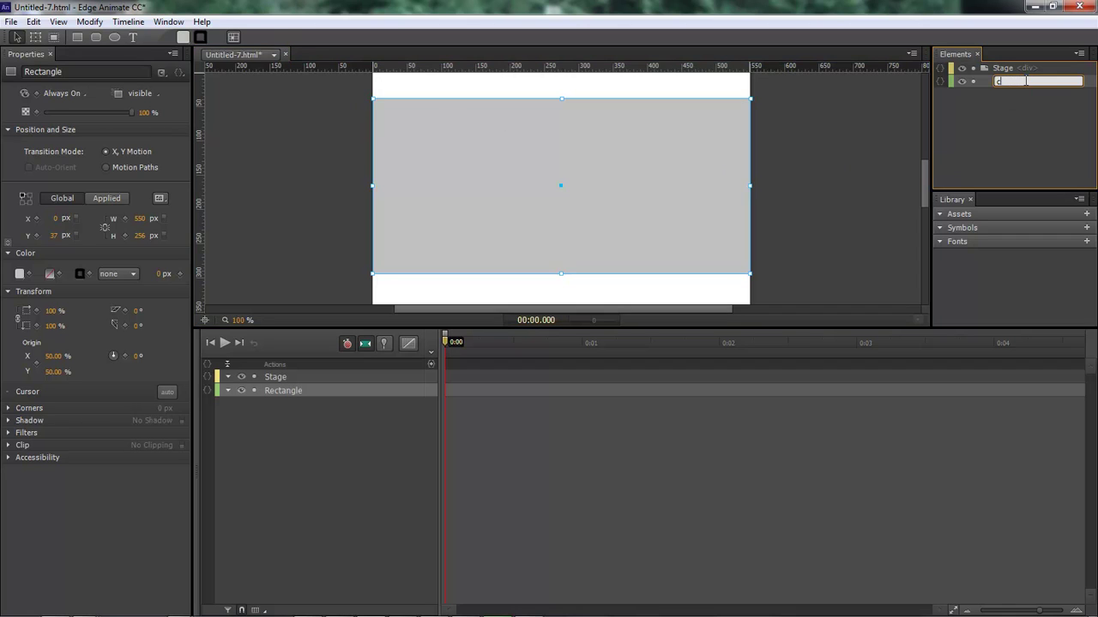
text(ontainer)
key(Return)
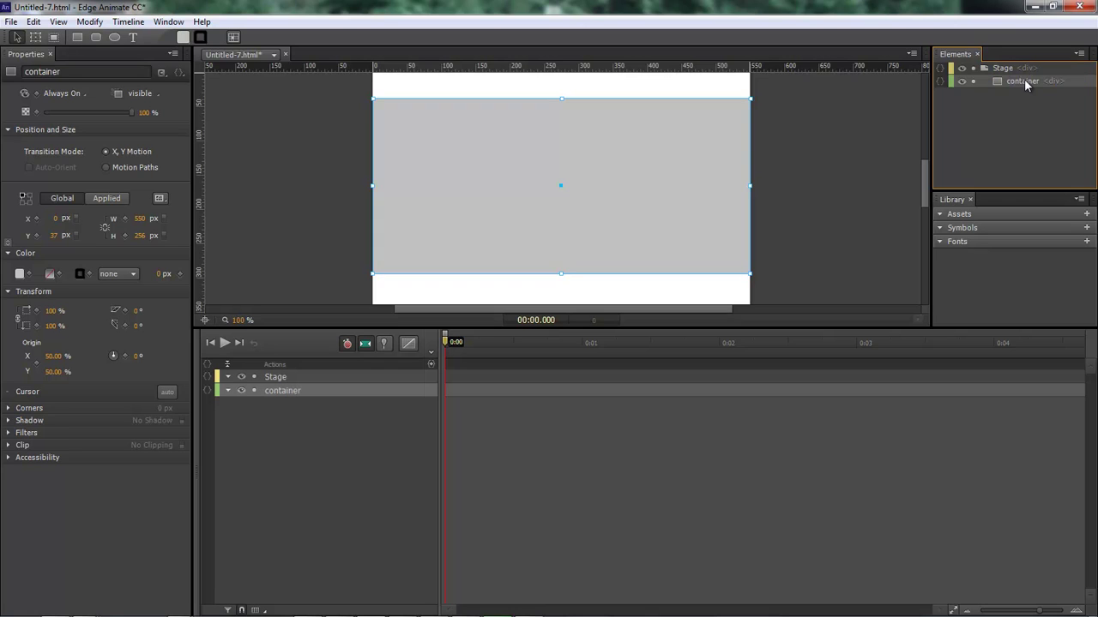
Duplicate container, rename the copy cube, and nest cube inside container.
click(611, 149)
key(ctrl+d)
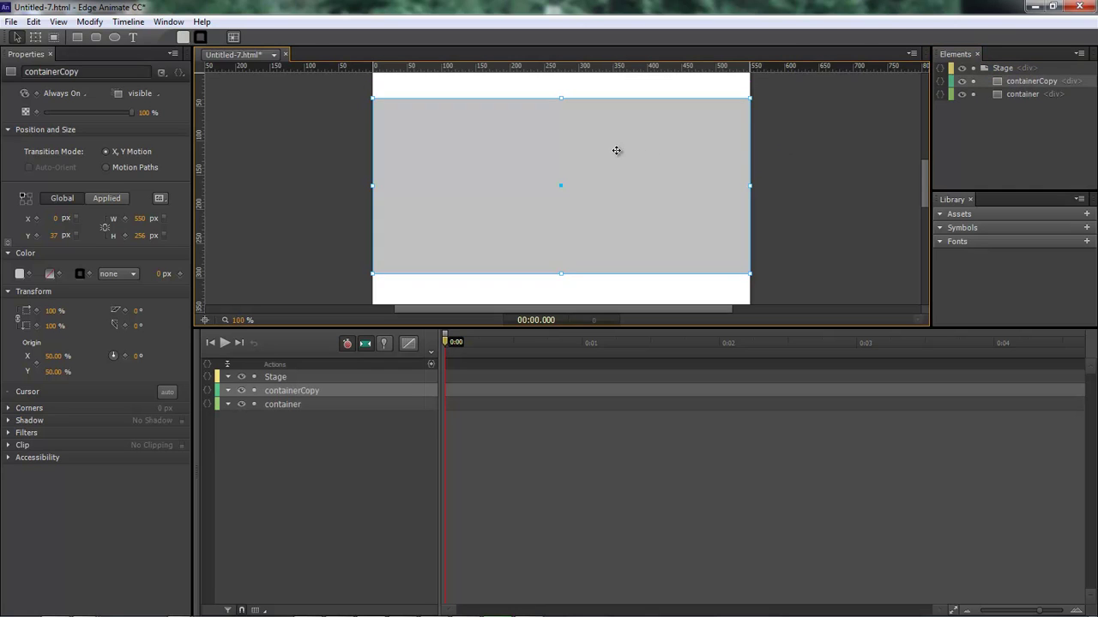
double_click(1026, 81)
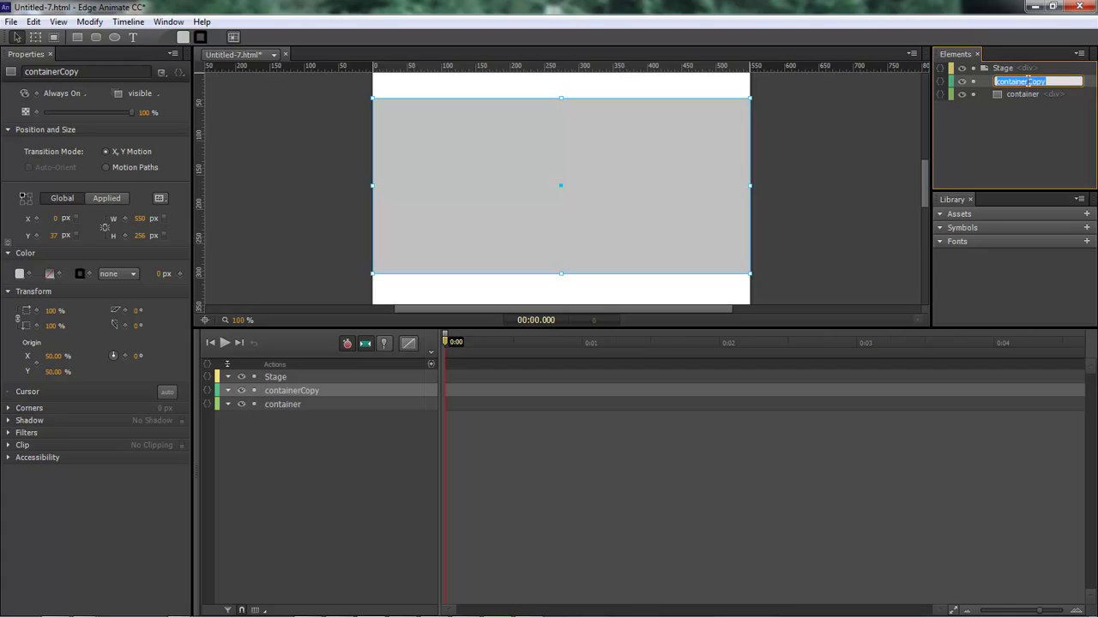
text(cube)
key(Return)
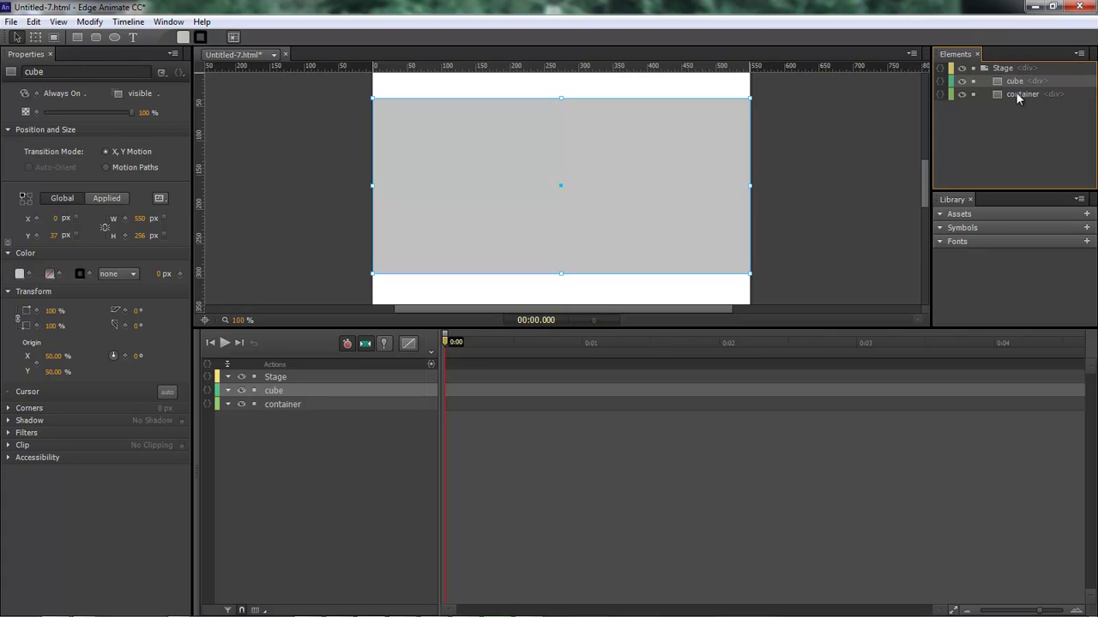
drag(1024, 99, 1026, 96)
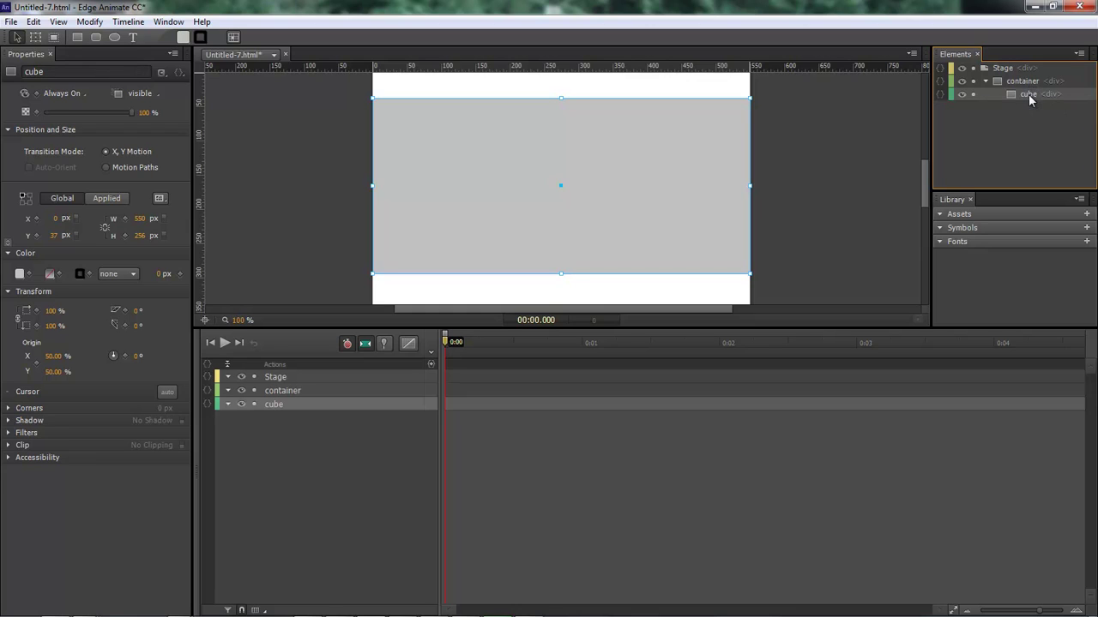
click(482, 159)
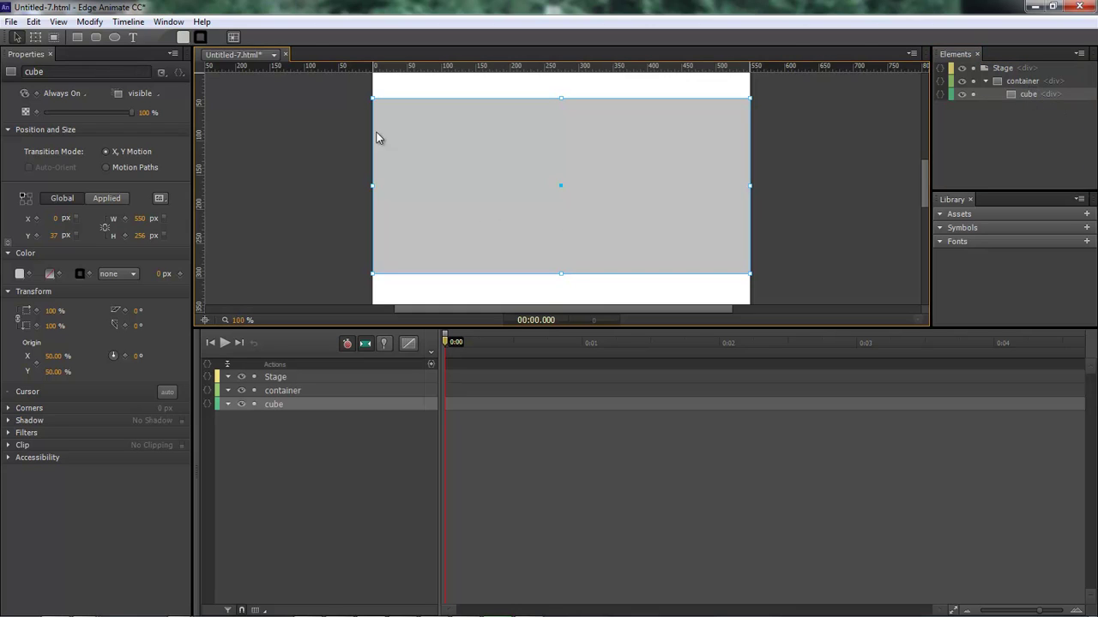
Draw a smaller rectangle at the grey container's top-left and fill it red.
click(78, 37)
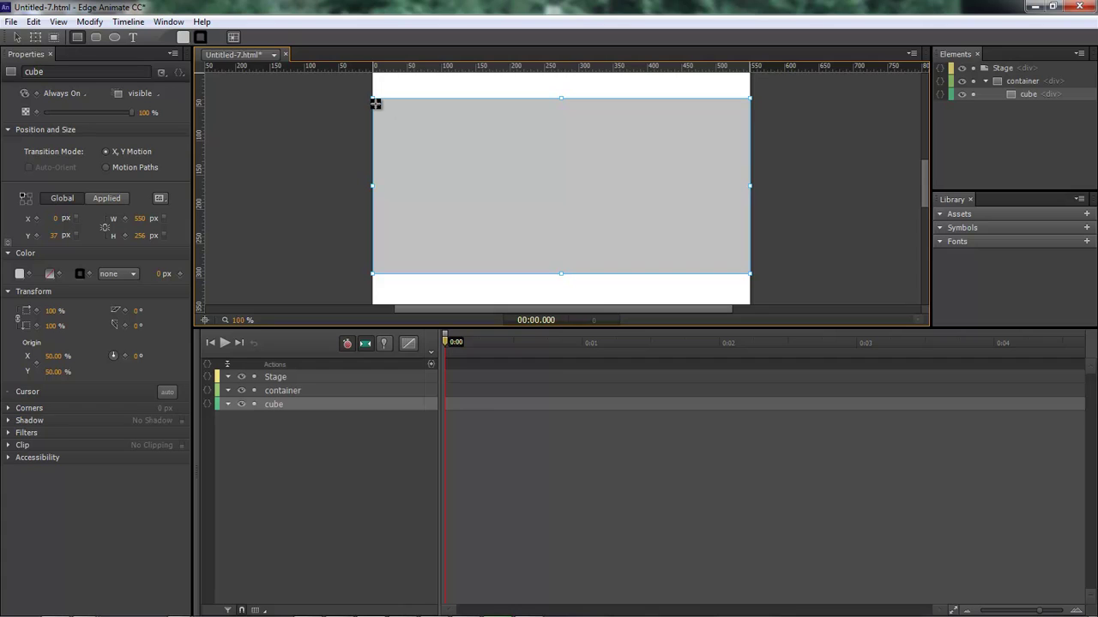
drag(375, 102, 563, 185)
click(585, 214)
click(517, 158)
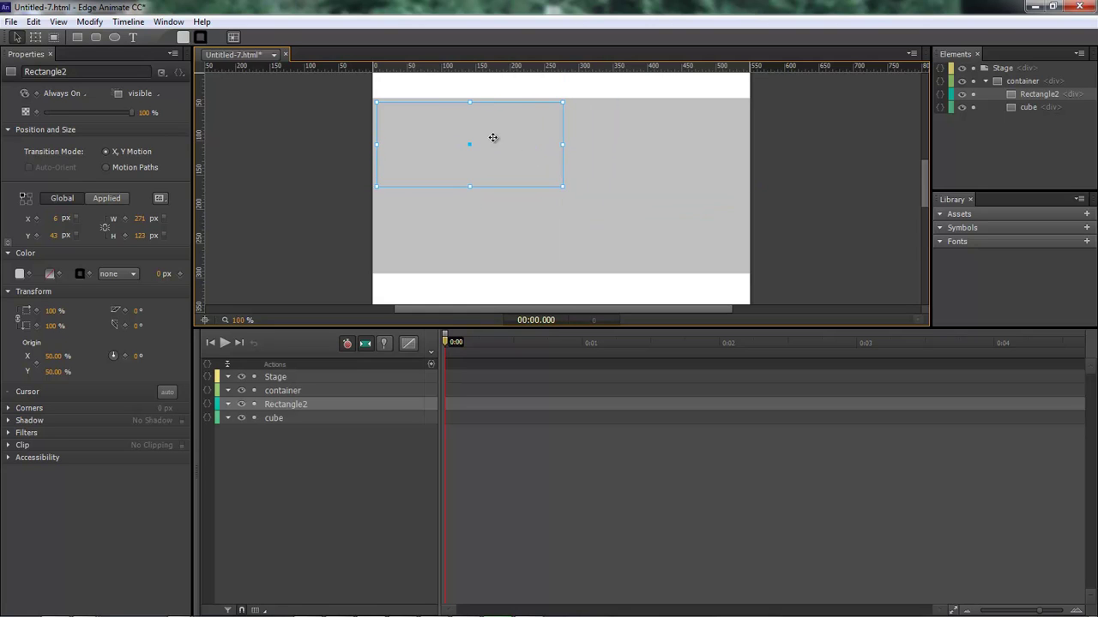
click(557, 207)
click(77, 37)
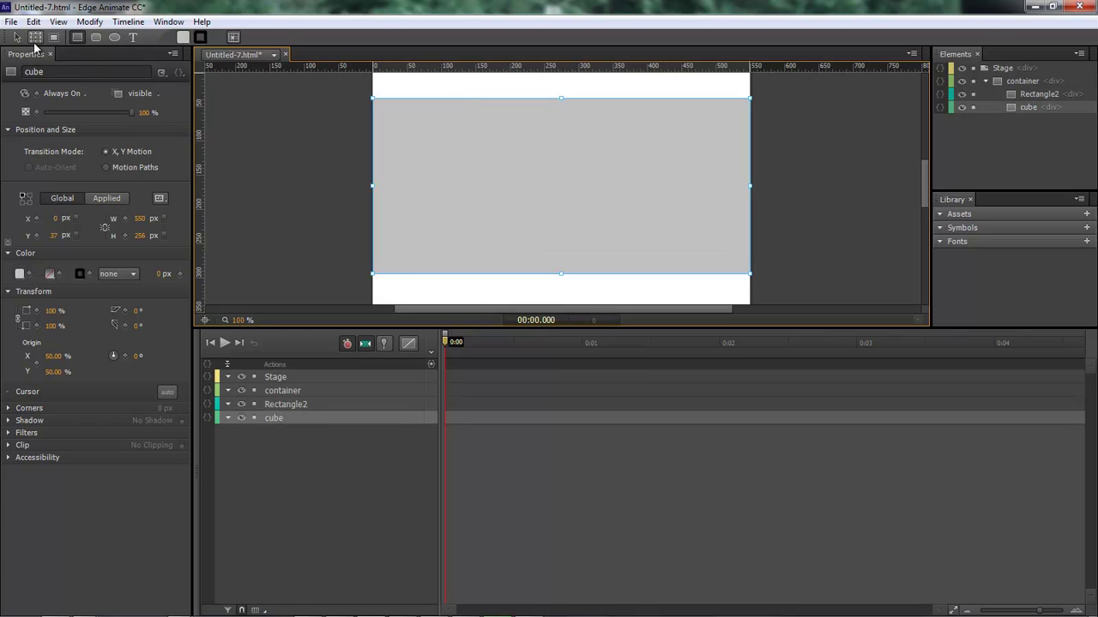
click(17, 37)
click(441, 143)
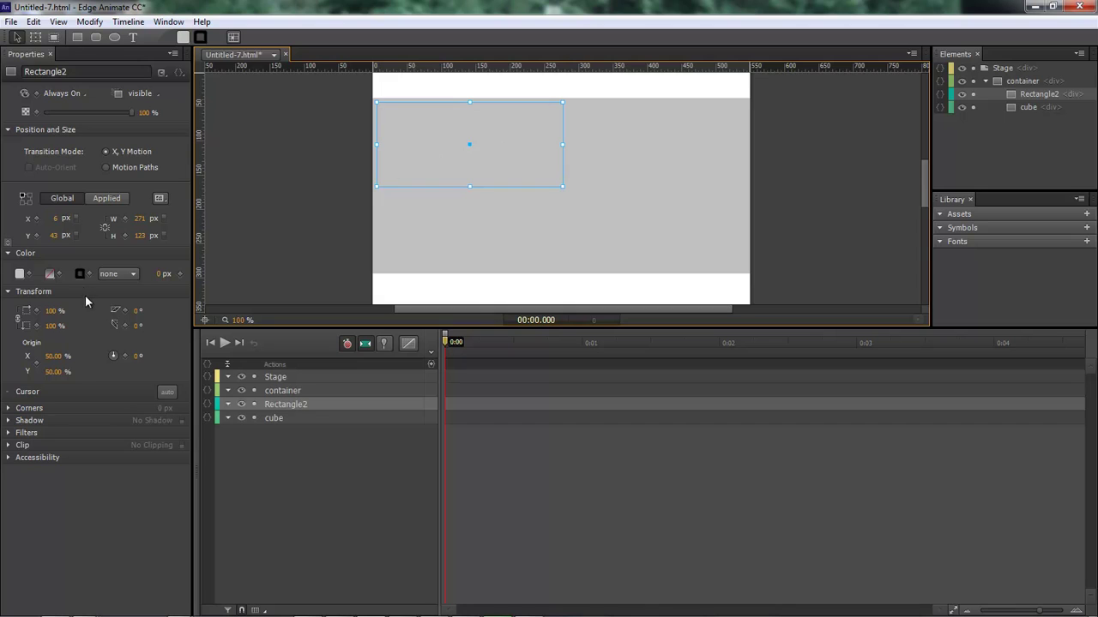
click(19, 274)
click(142, 363)
click(292, 199)
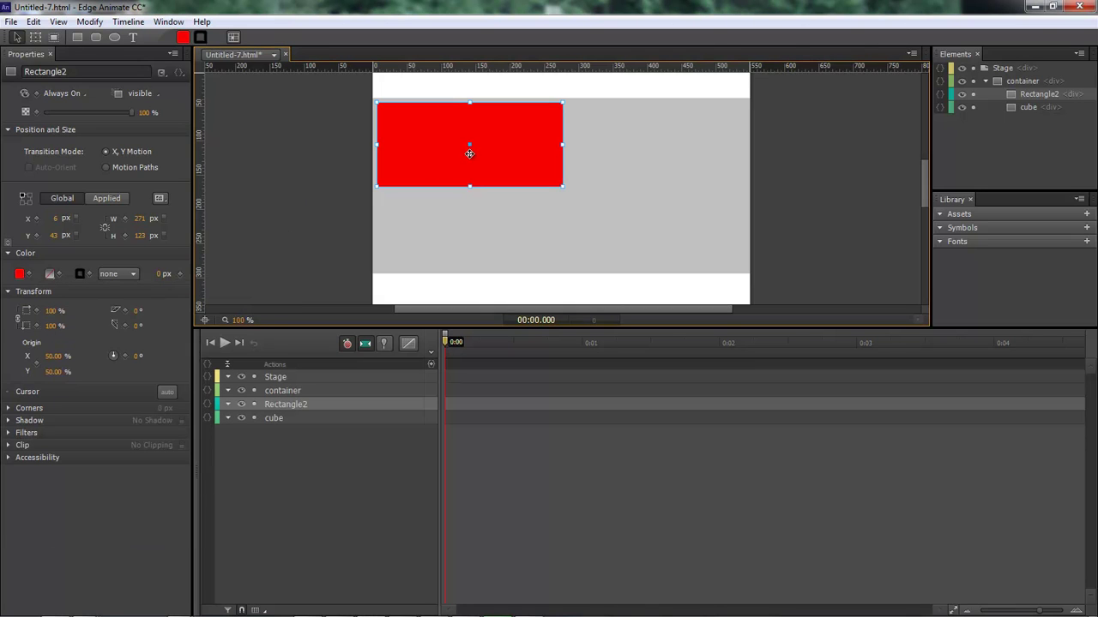
Duplicate the red rectangle, nest the copy inside it, and name them Movie1 and Maker1.
key(ctrl+d)
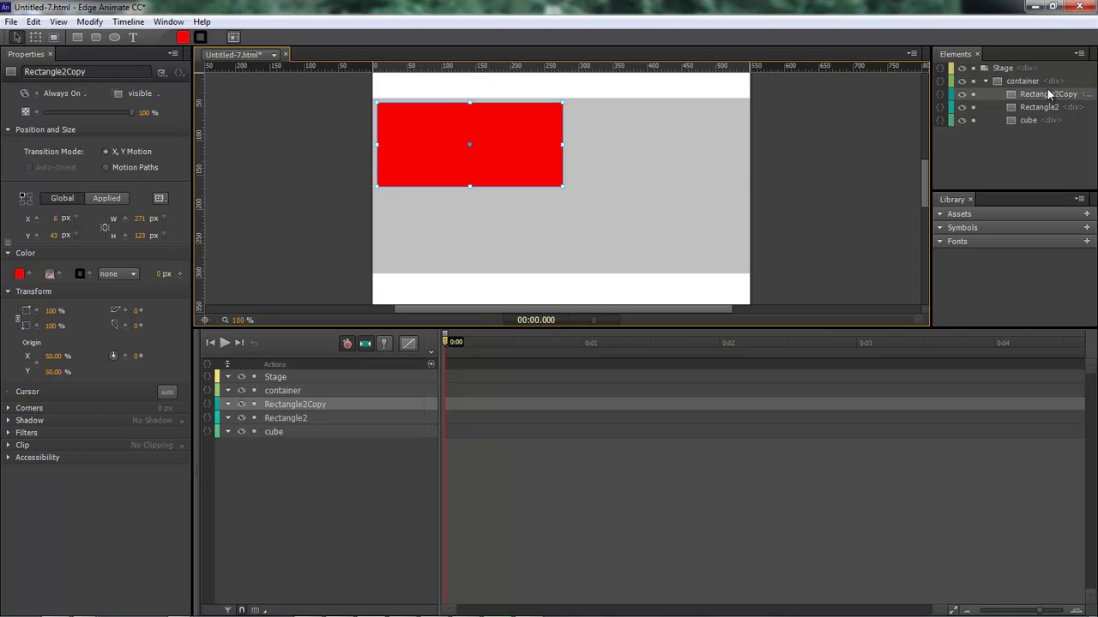
drag(1046, 94, 1055, 107)
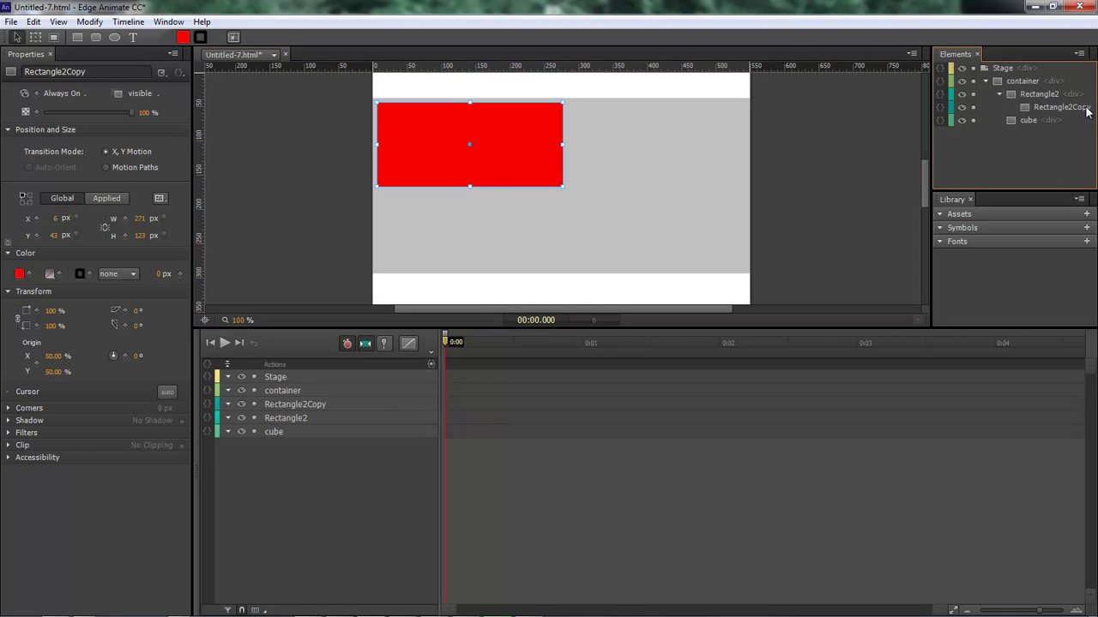
double_click(1048, 95)
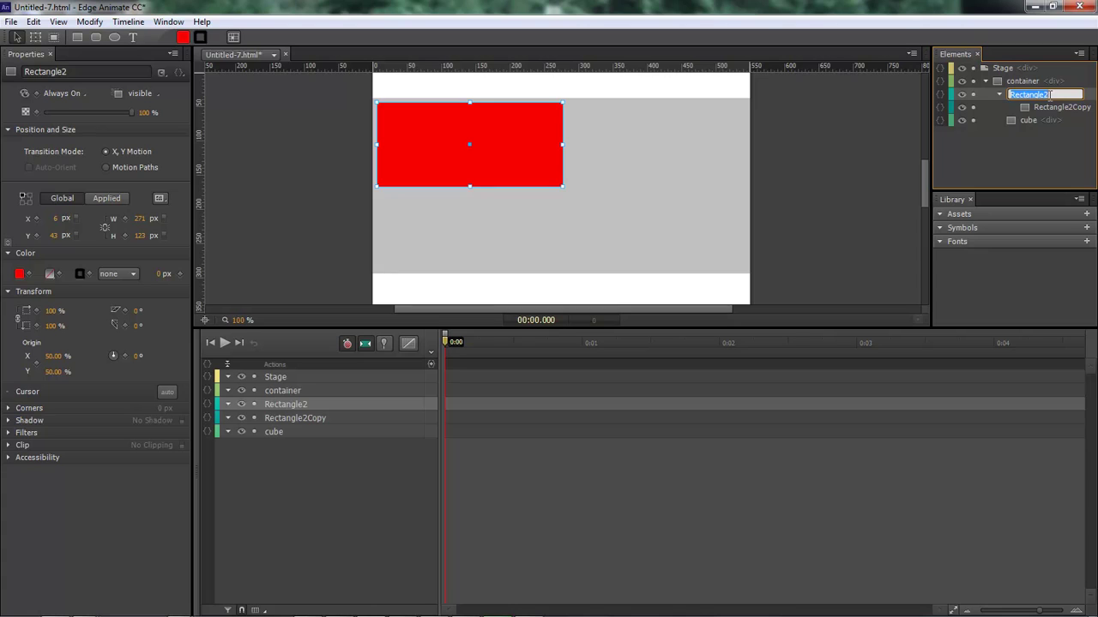
text(Movie)
key(Return)
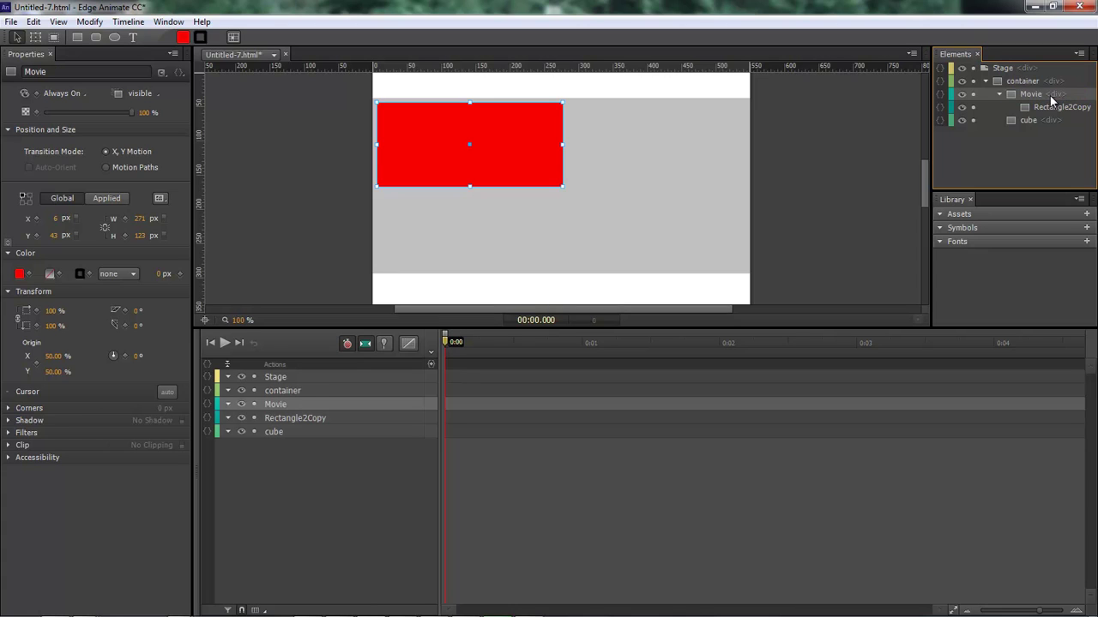
double_click(1063, 108)
text(Mak)
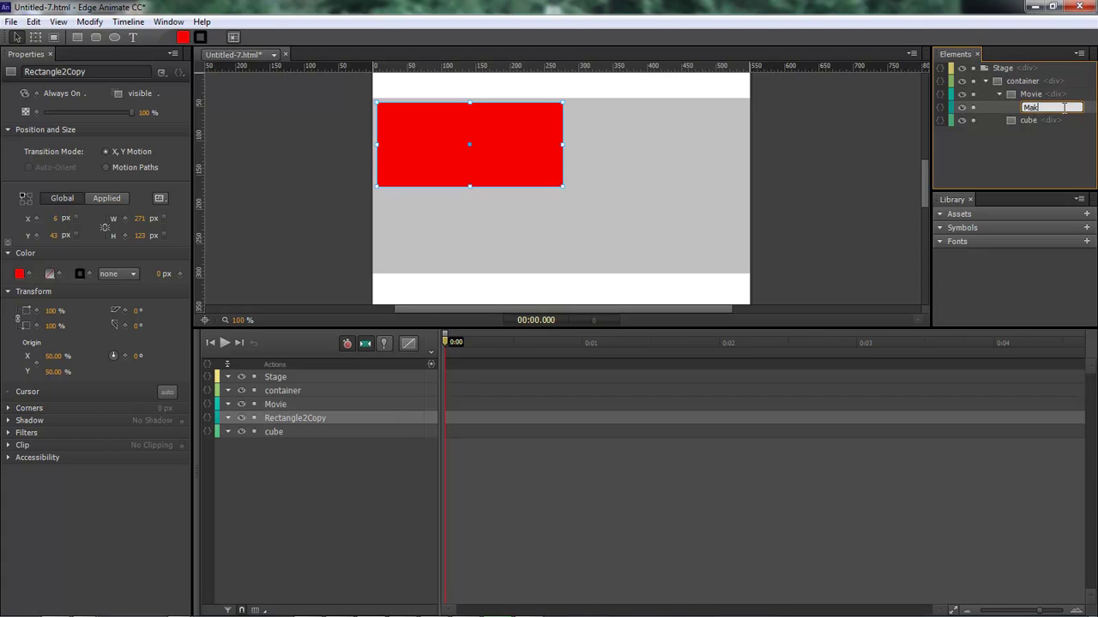
text(er1)
key(Return)
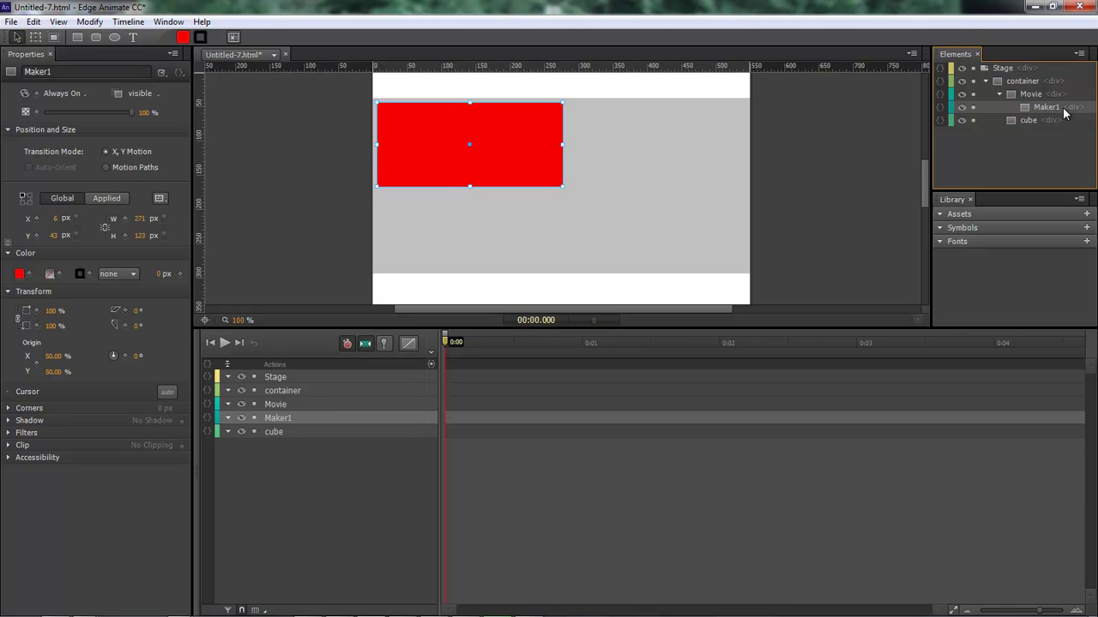
double_click(1034, 94)
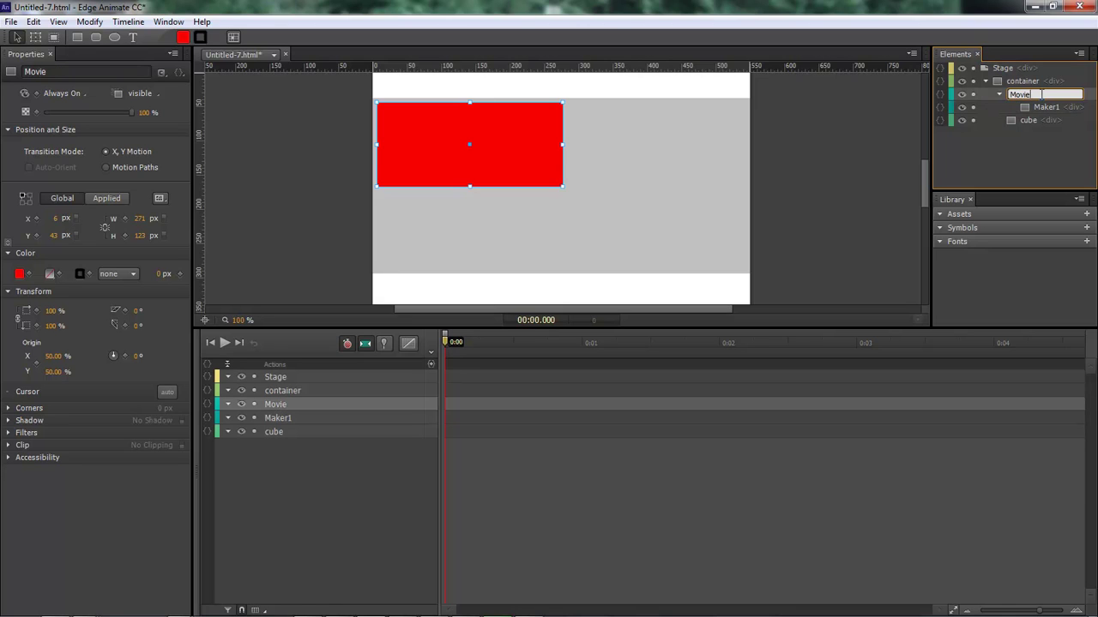
text(1)
click(1056, 166)
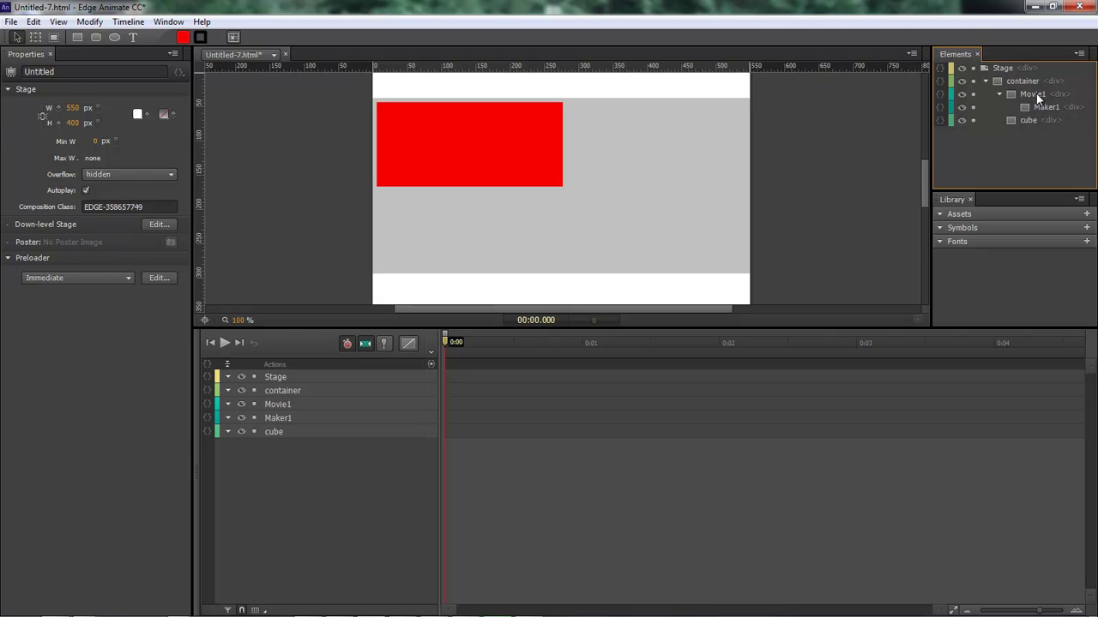
Rearrange the nesting: Movie1 under cube and Maker1 under Movie1.
click(1036, 94)
drag(1036, 124, 1043, 125)
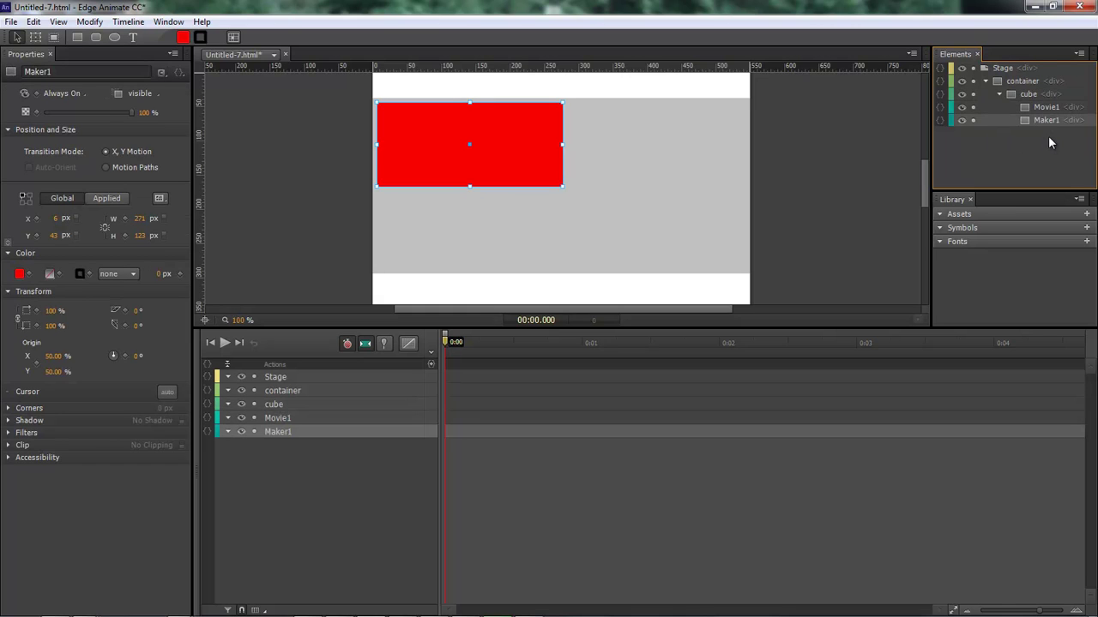
drag(1045, 120, 1055, 109)
click(1040, 139)
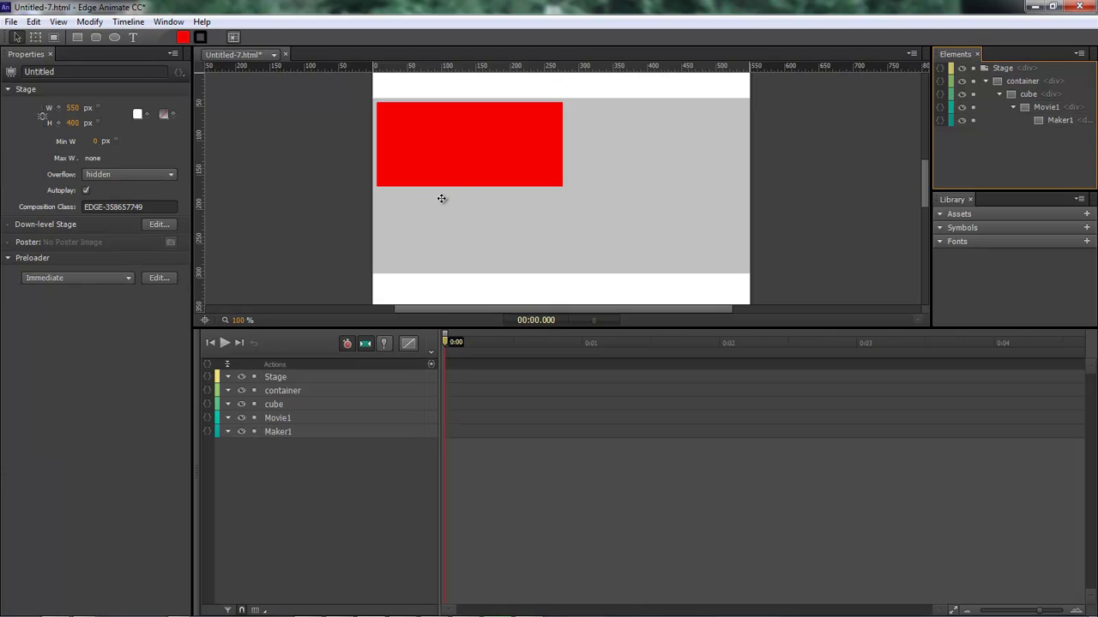
Change Maker1's fill colour from red to black.
click(1054, 120)
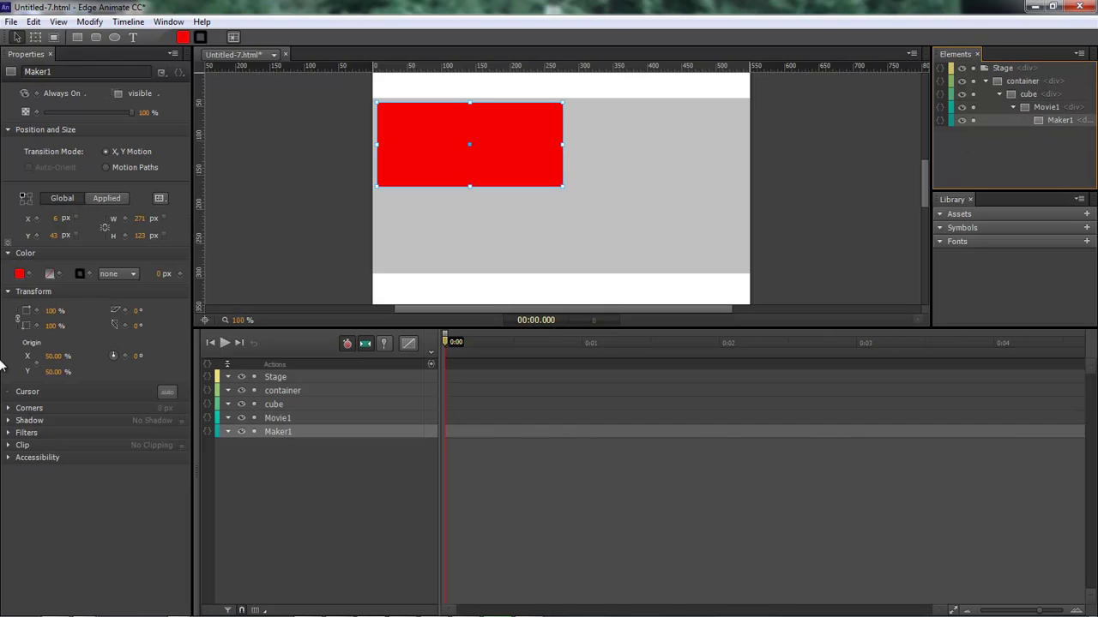
click(22, 275)
drag(131, 429, 18, 474)
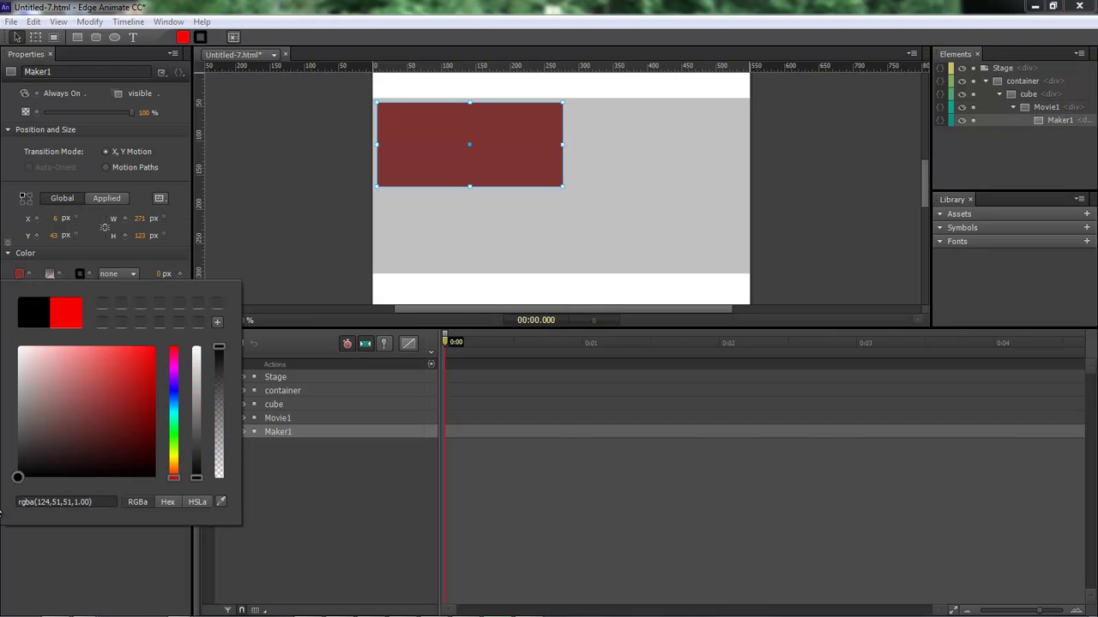
click(357, 175)
Undo an accidental move of cube, then select Maker1 and Movie1 together.
click(624, 198)
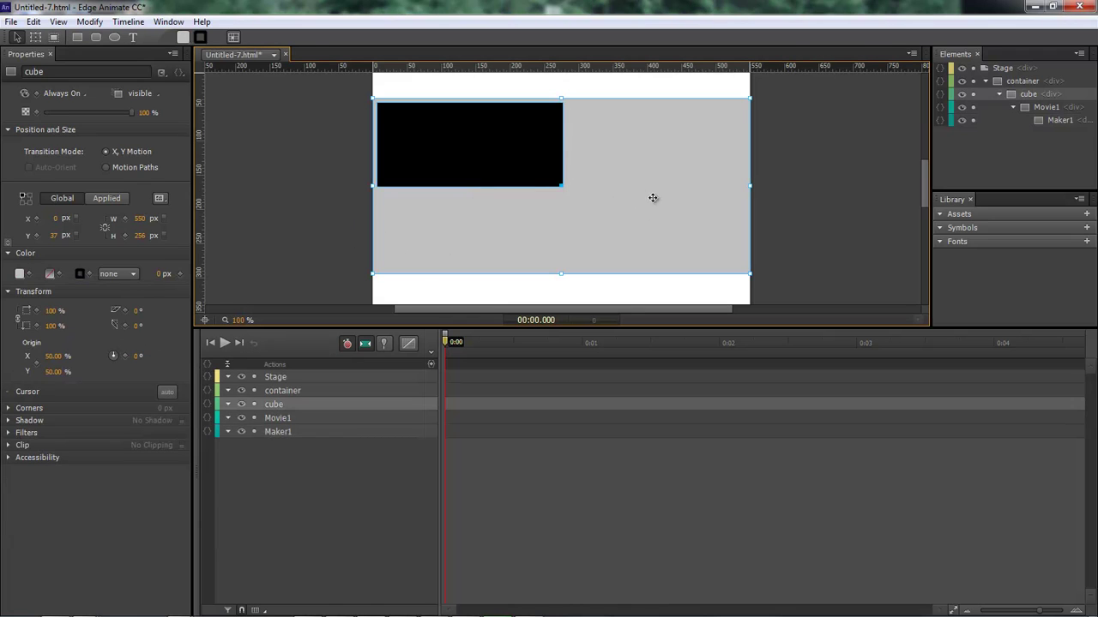
drag(623, 222, 418, 127)
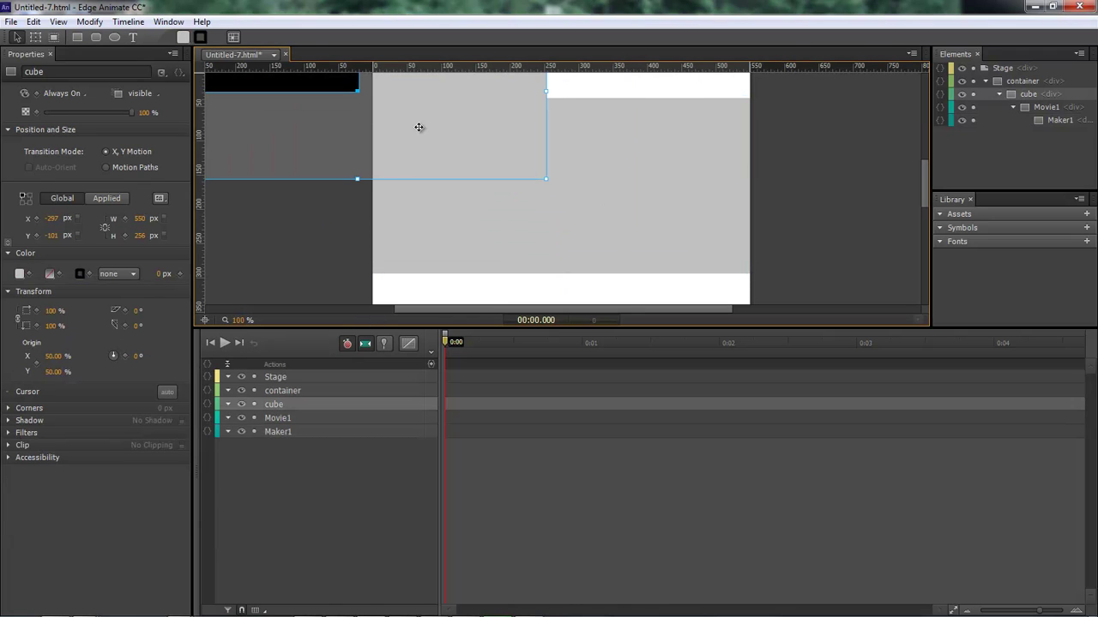
key(ctrl+z)
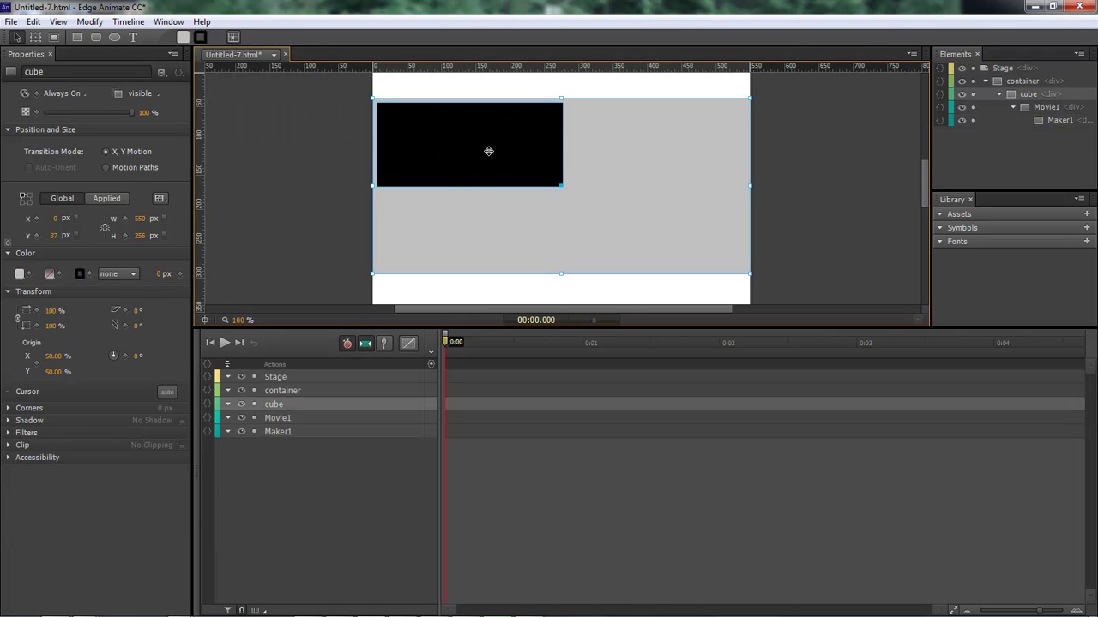
click(274, 429)
ctrl+click(282, 418)
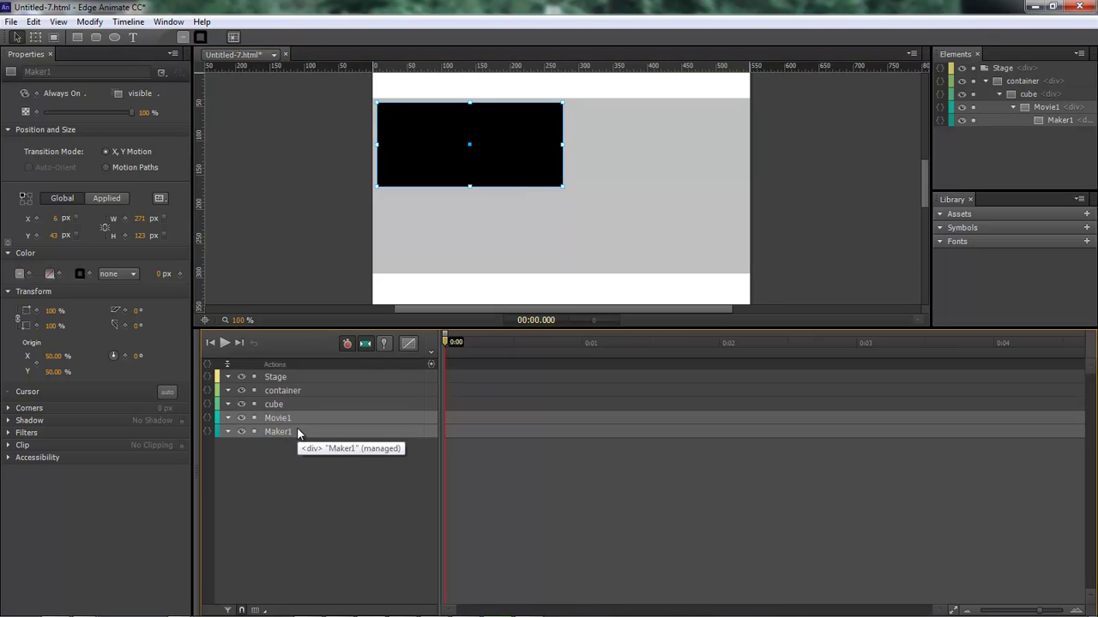
Duplicate Movie1 and Maker1 and rename the copies Movie2 and Maker2.
key(ctrl+d)
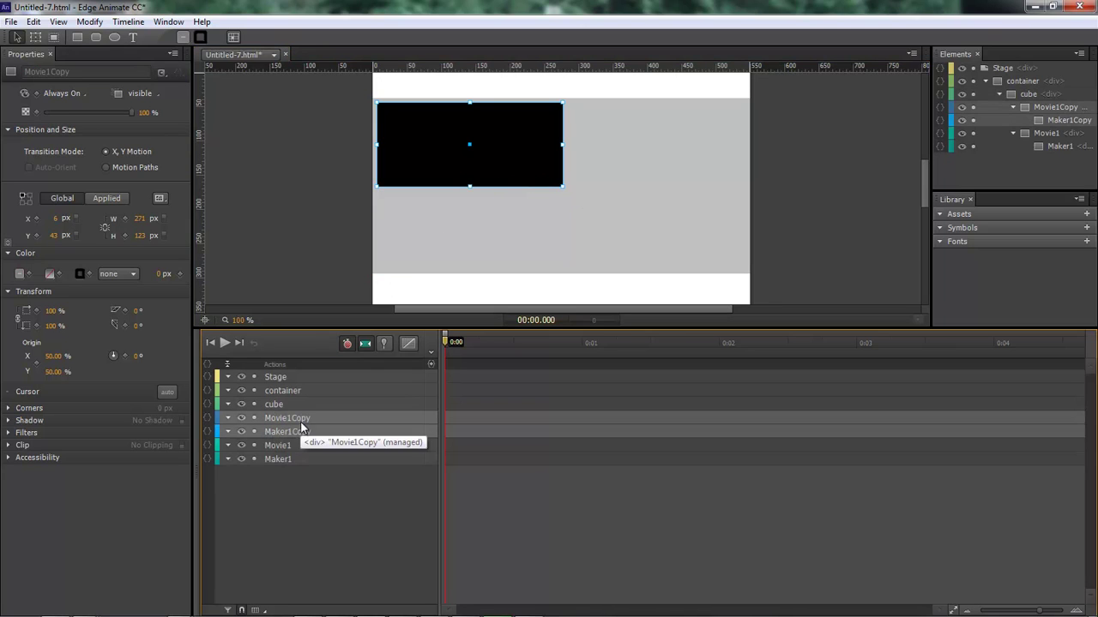
double_click(1060, 108)
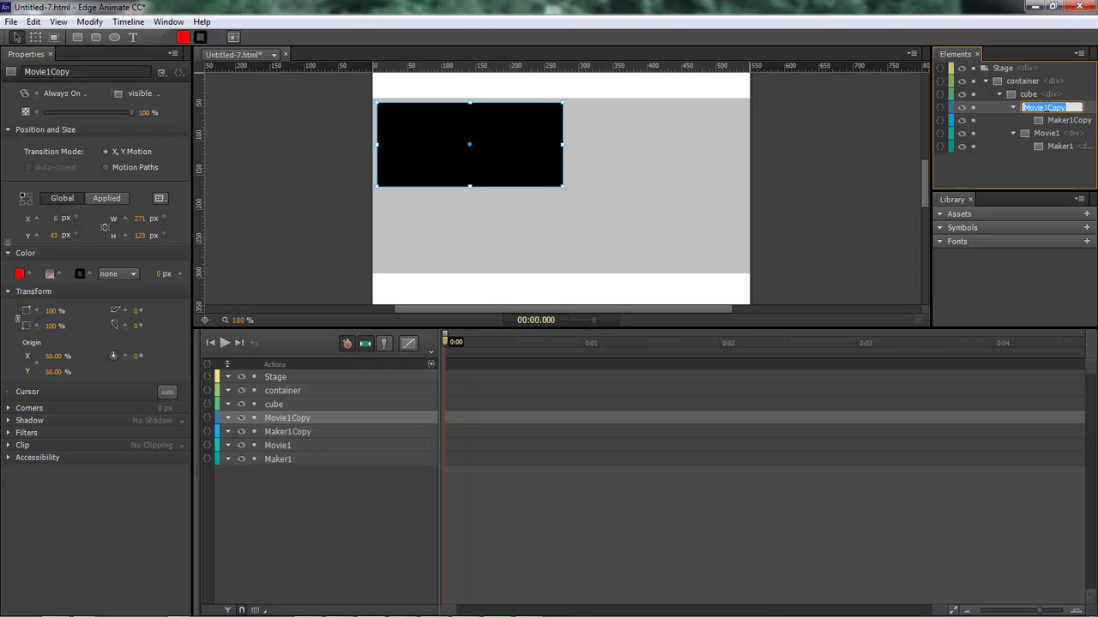
drag(1044, 107, 1095, 107)
text(2)
click(1065, 121)
double_click(1068, 122)
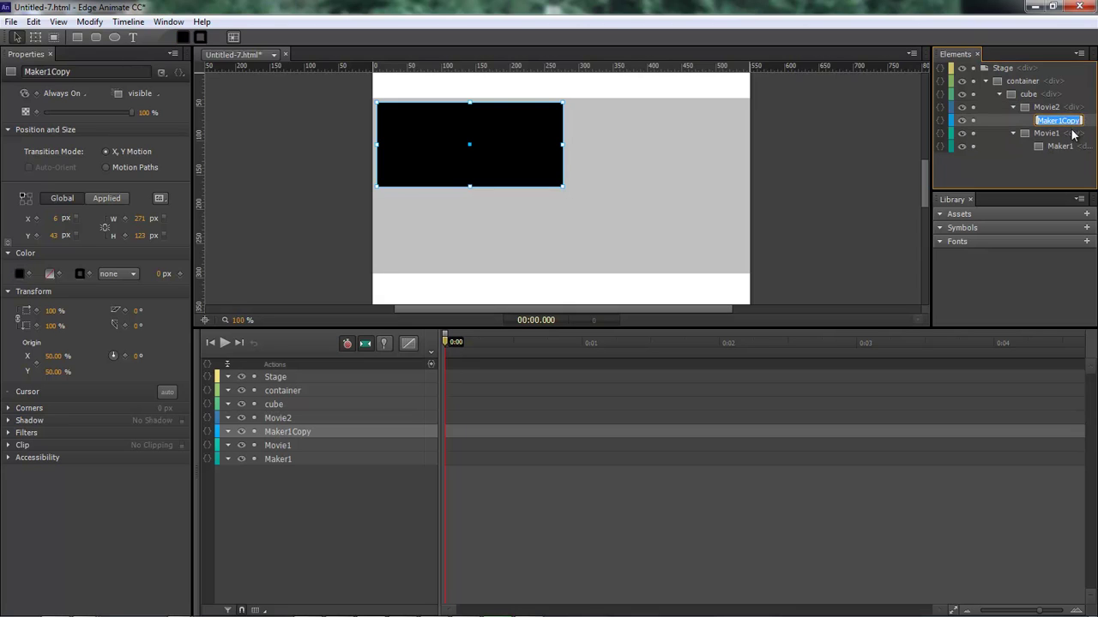
drag(1060, 121, 1041, 106)
text(2)
click(1060, 164)
Move Movie2's rectangle to the container's lower-right corner.
click(1044, 134)
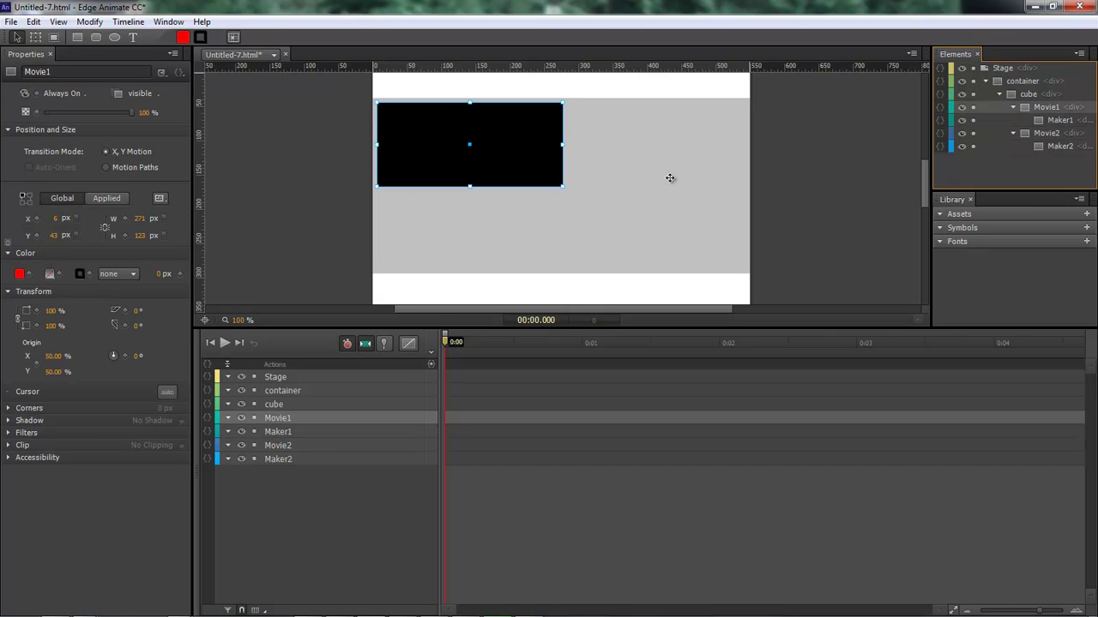
click(1048, 135)
drag(512, 160, 696, 232)
click(864, 178)
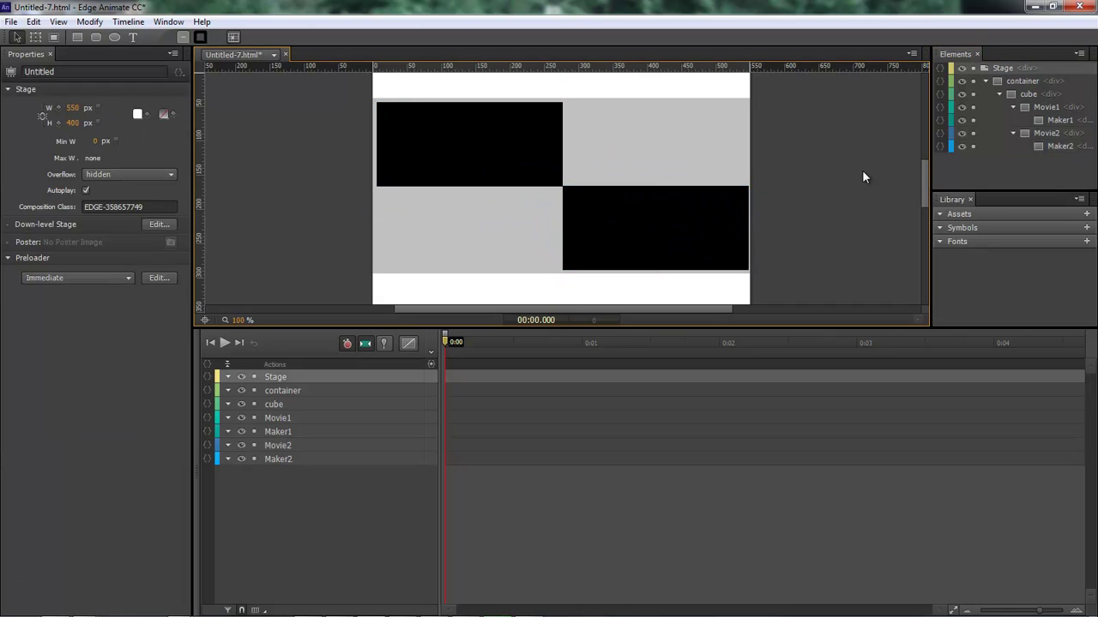
click(530, 126)
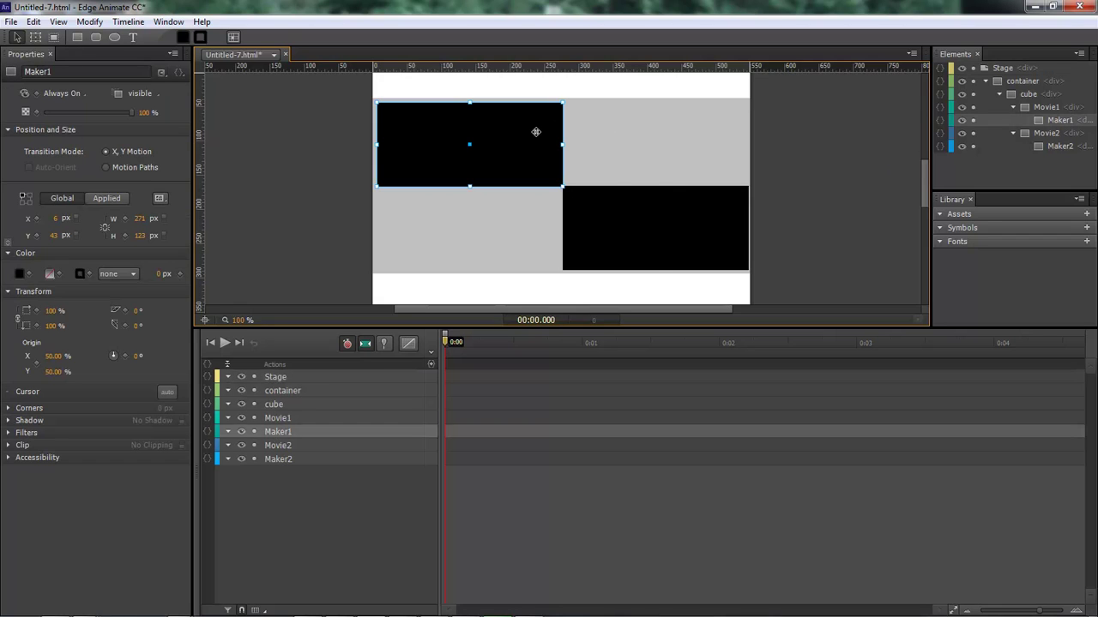
click(660, 231)
click(503, 232)
click(467, 144)
click(280, 78)
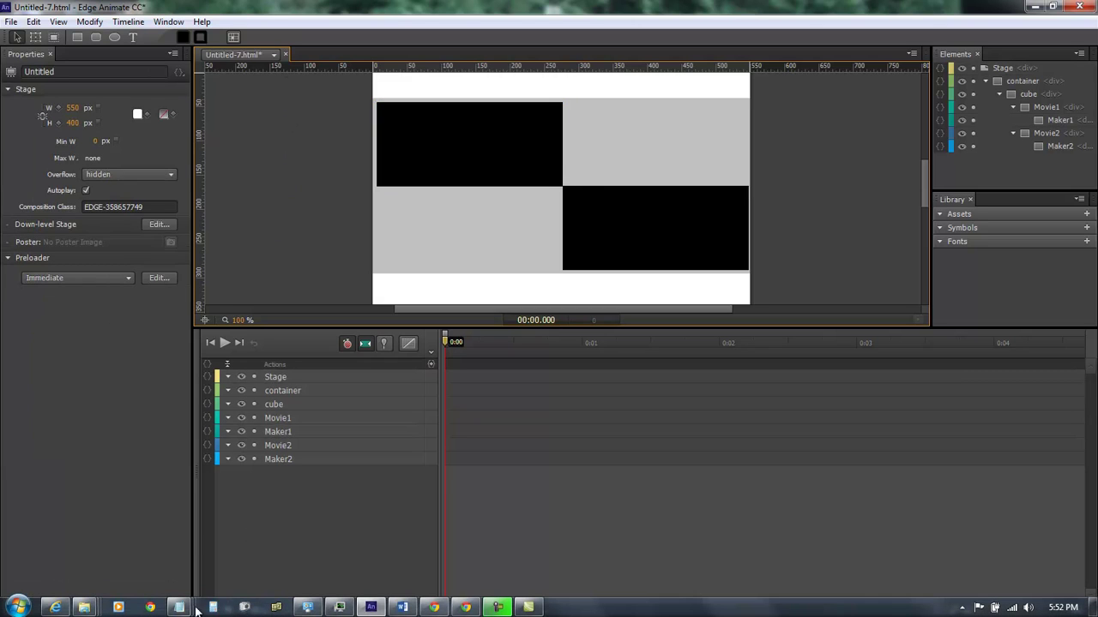
Bring the Notepad code window forward, widen and reposition it, select all the code, and minimize it.
mouse_move(184, 609)
click(409, 533)
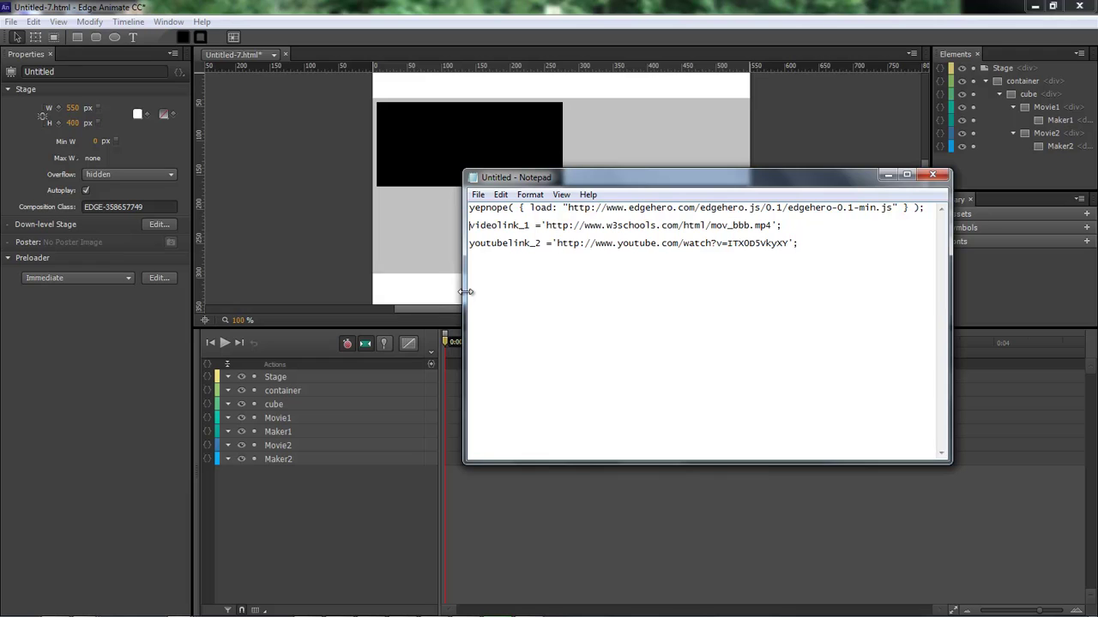
drag(464, 291, 216, 289)
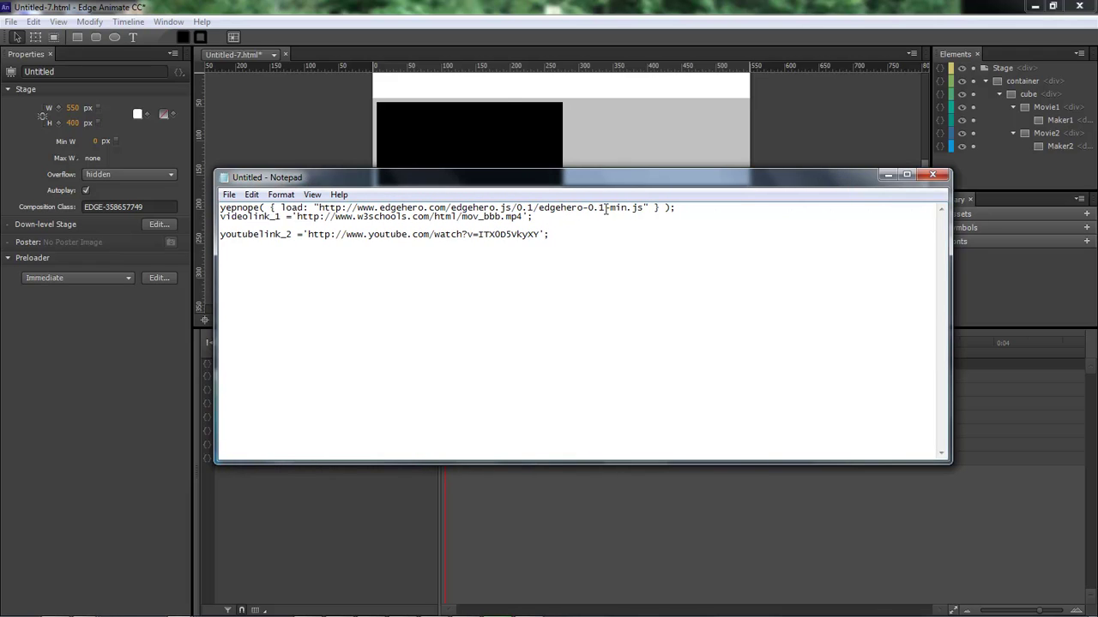
drag(610, 180, 626, 225)
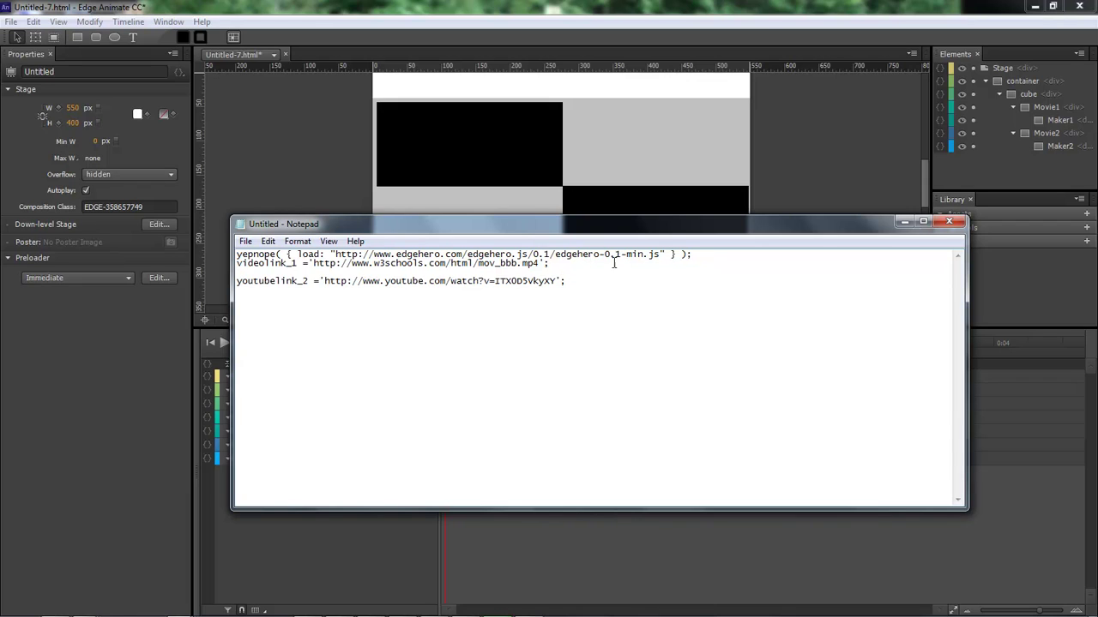
key(ctrl+a)
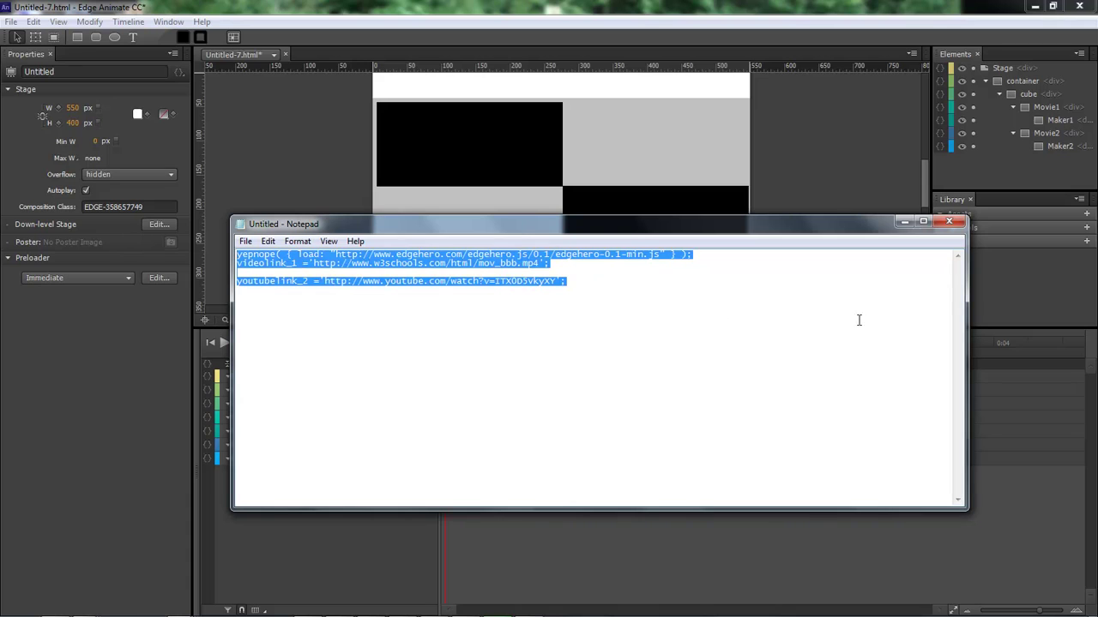
click(906, 222)
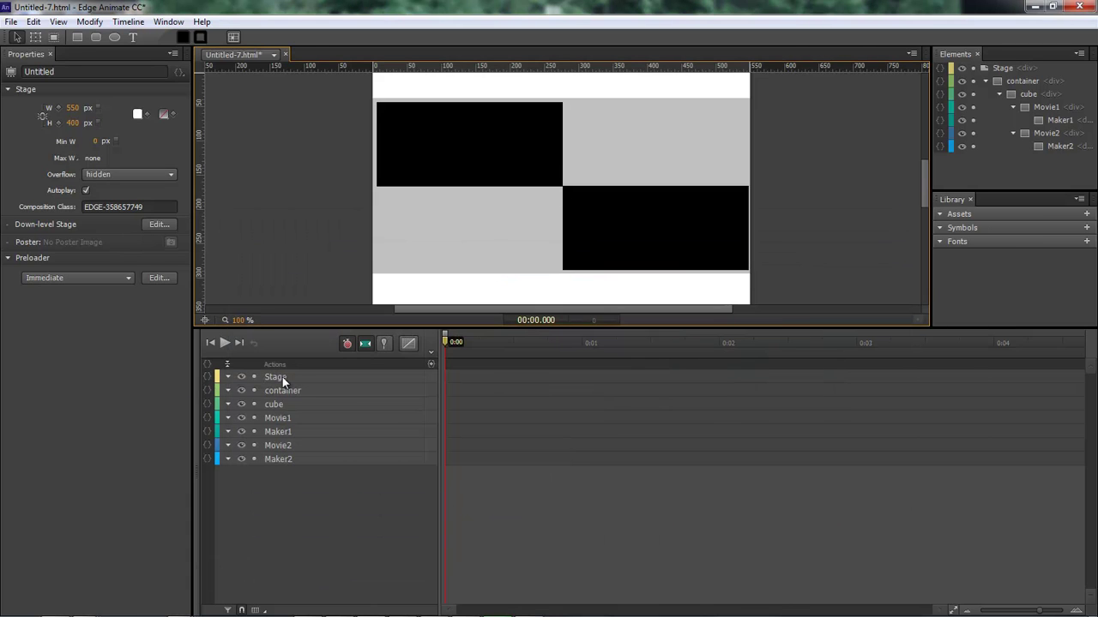
Paste the code into a Stage creationComplete action, remove blank lines, and rename youtubelink_2 to youtubelink_1.
click(209, 378)
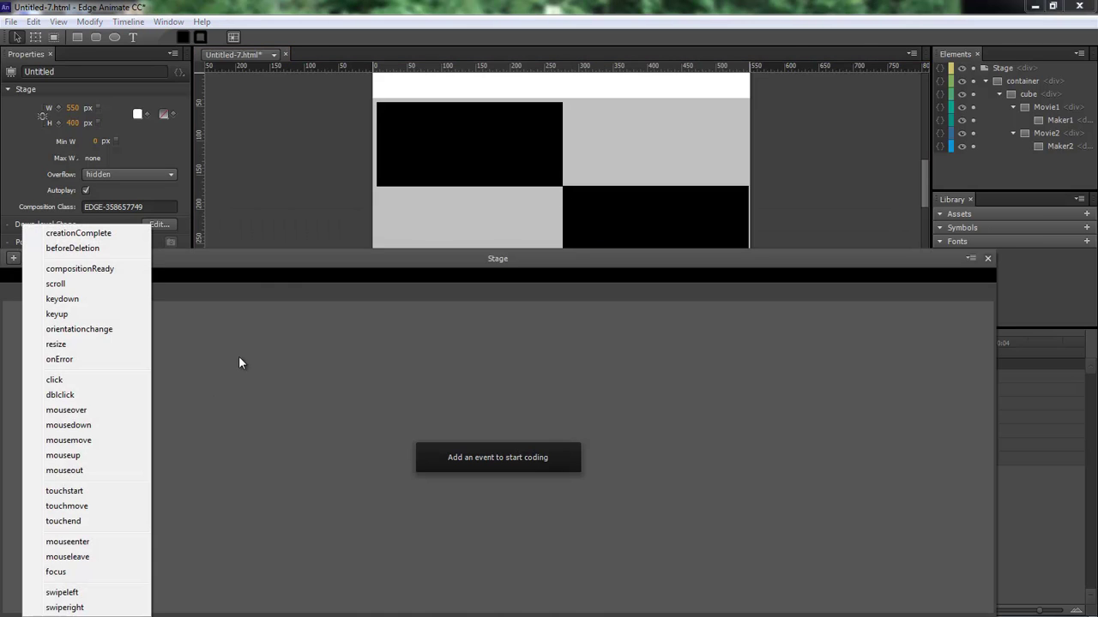
click(88, 233)
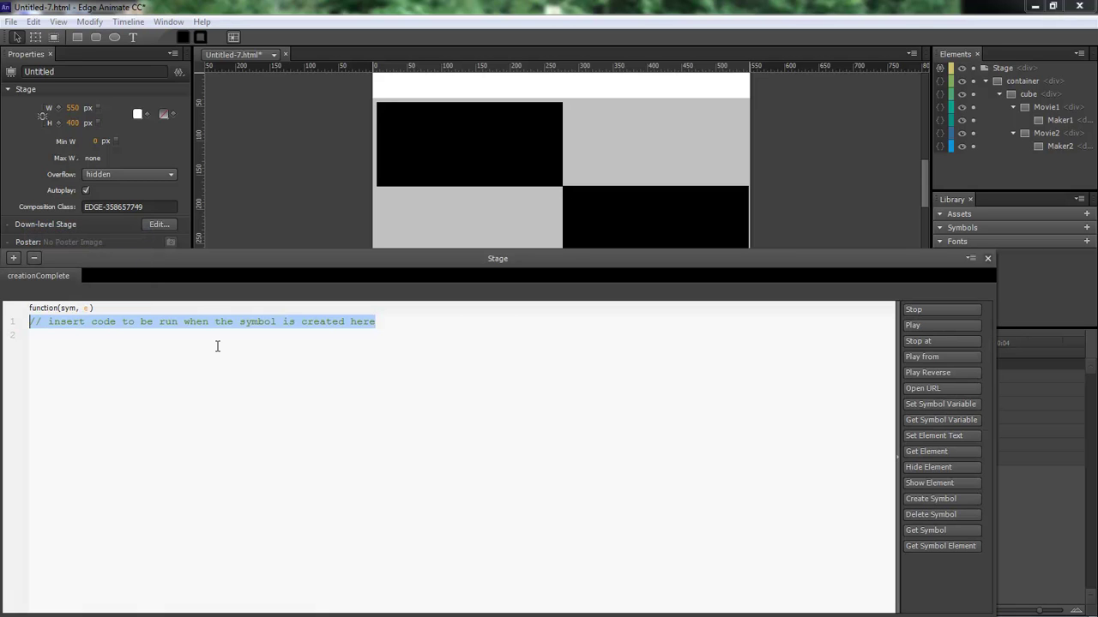
text(yepnope( { load: "http://www.edgehero.com/edgehero.js/0.1/edgehero-0.1-min.js" } );   videolink_1 ='http://www.w3schools.com/html/mov_bbb.mp4';   youtubelink_2 ='http://www.youtube.com/watch?v=ITX0D5VkyXY';)
drag(296, 262, 382, 192)
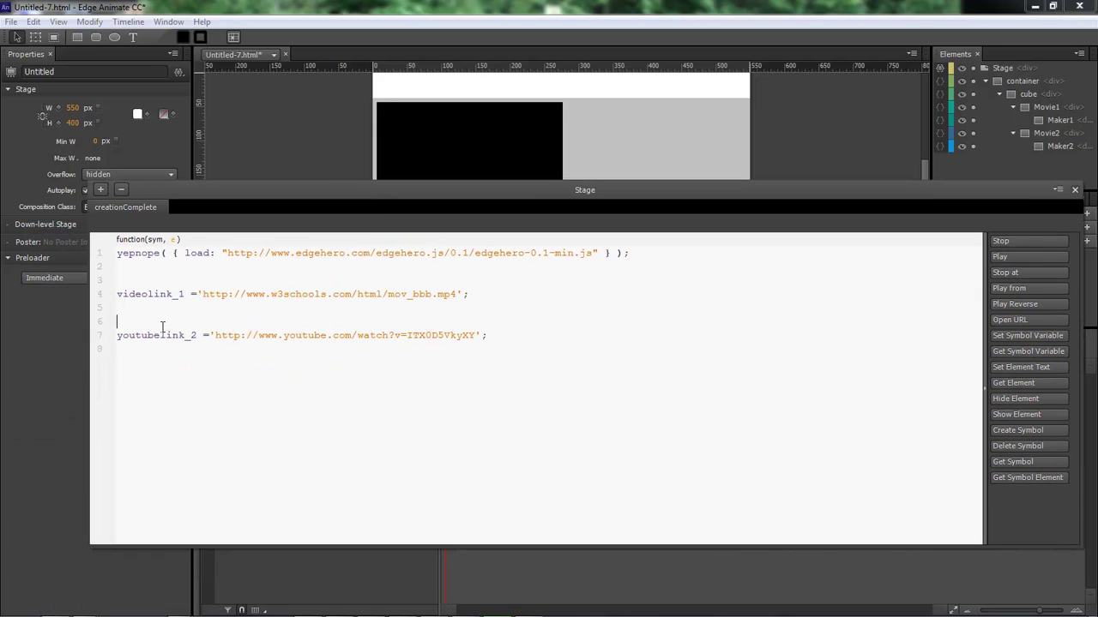
key(BackSpace)
key(BackSpace)
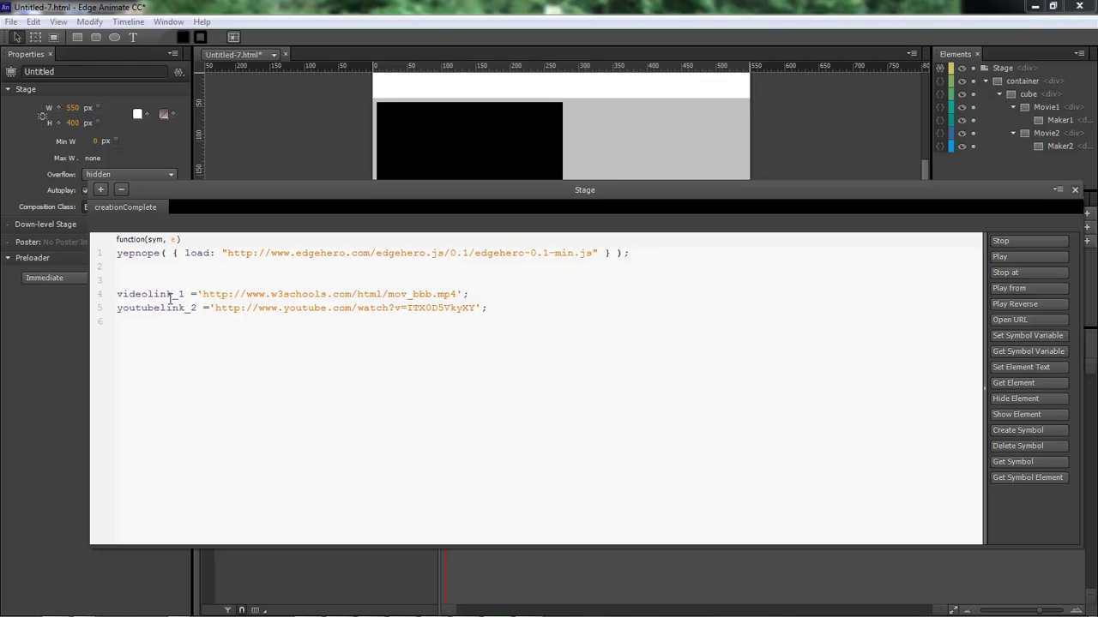
click(197, 307)
key(BackSpace)
text(1)
click(220, 351)
click(1074, 189)
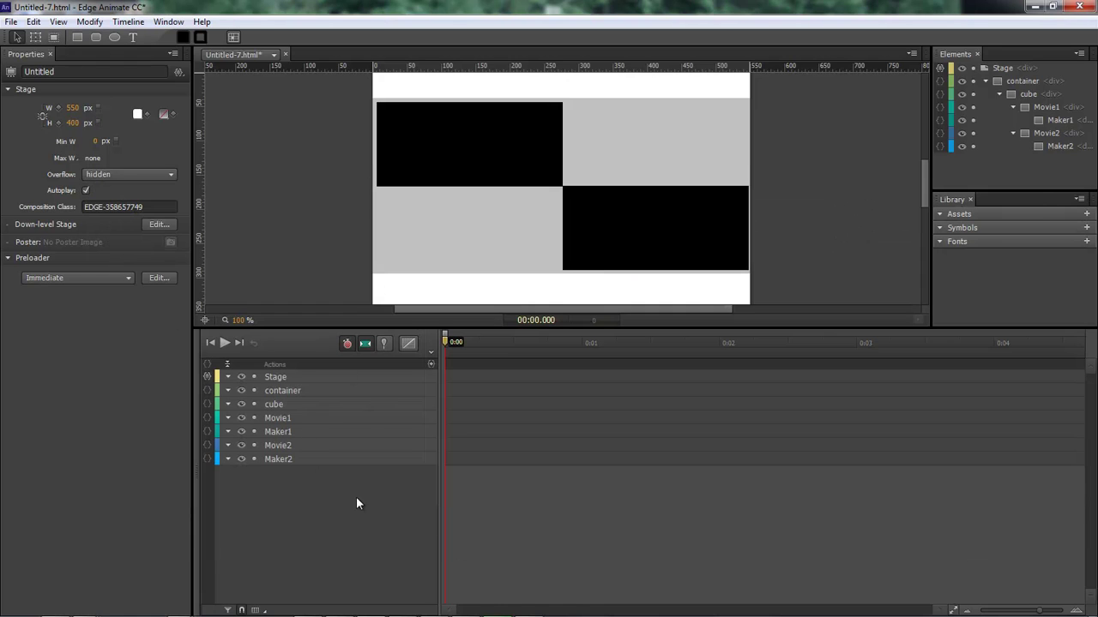
Select Maker1 and enter videolink_1 and controls in its class field.
click(282, 432)
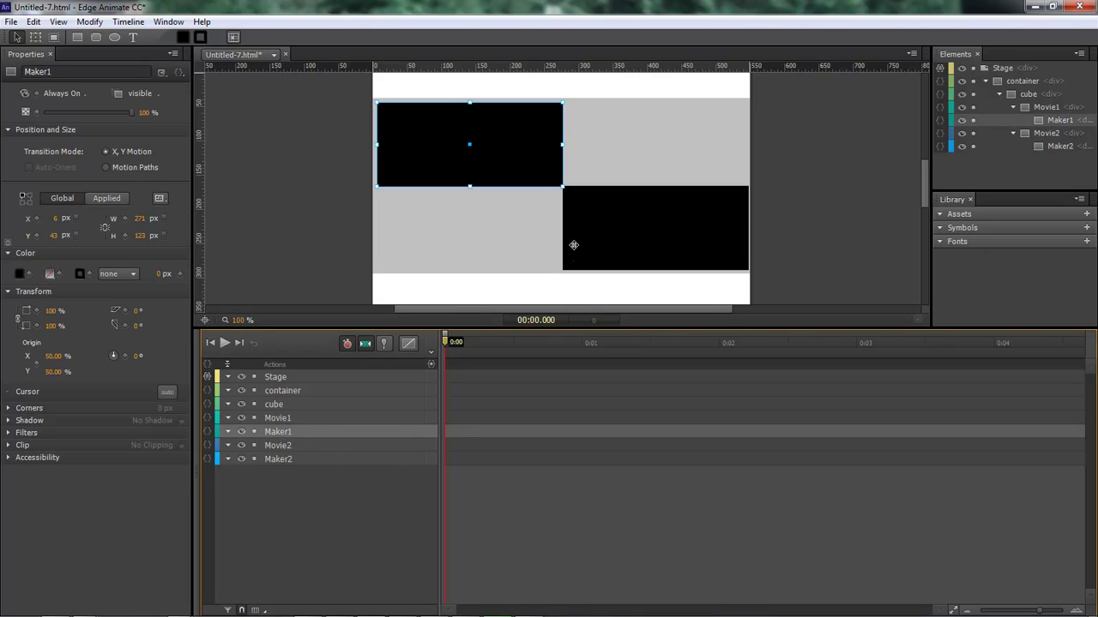
click(163, 74)
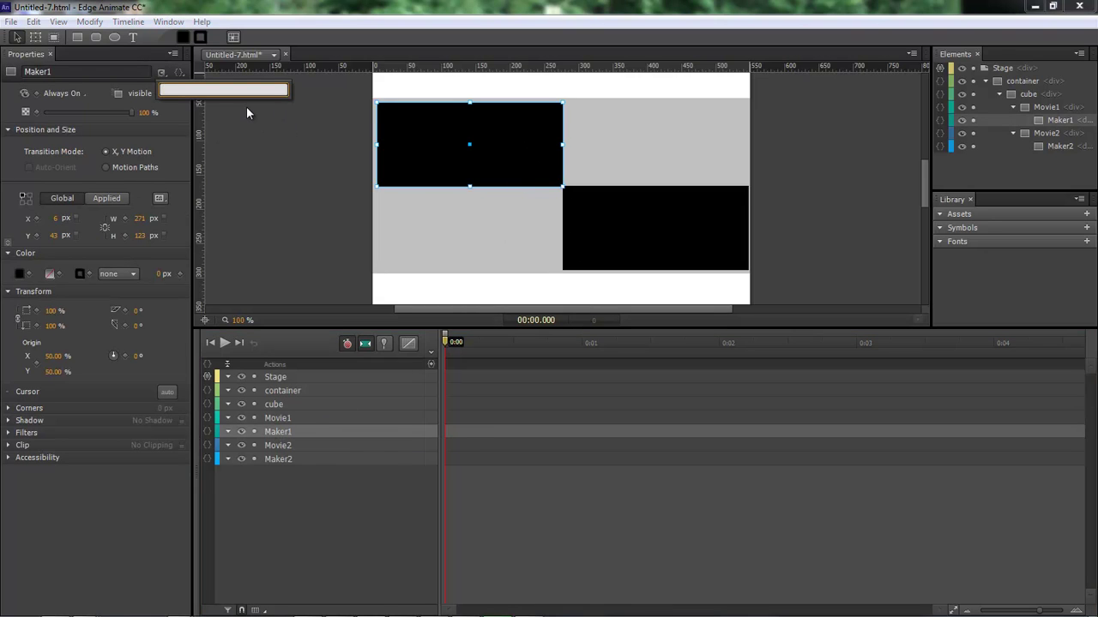
text(video)
text(link)
text(_1 au)
text(controls autoplay muted l)
Delete loop from Maker1's classes, leaving videolink_1 controls autoplay muted, and commit.
drag(259, 89, 229, 90)
click(284, 89)
drag(261, 89, 328, 89)
click(274, 89)
drag(248, 89, 310, 103)
drag(246, 89, 218, 89)
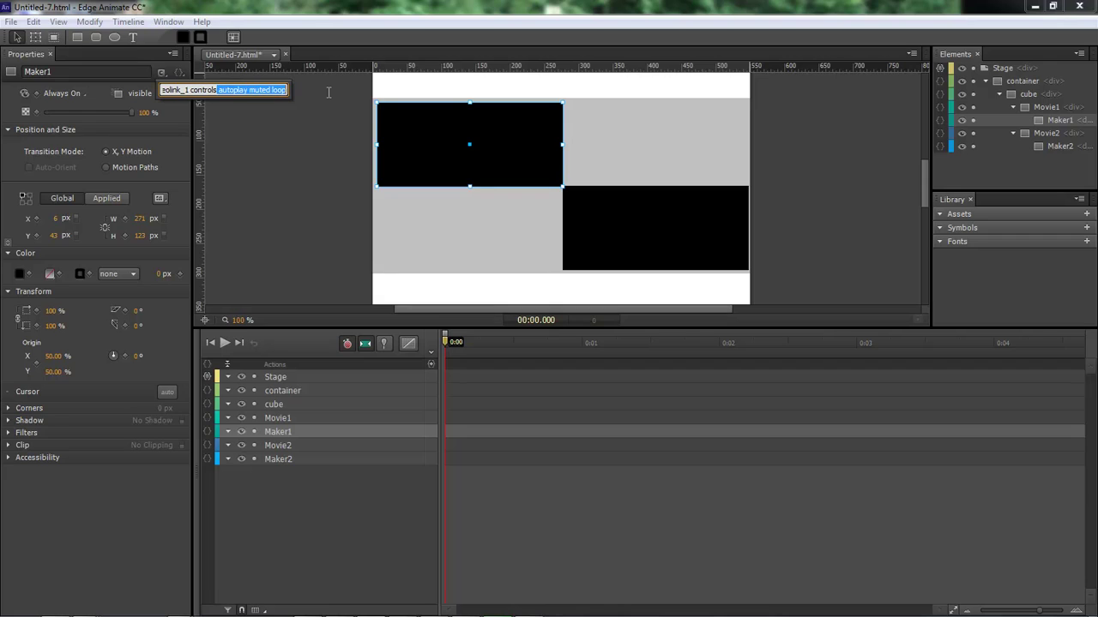
click(269, 89)
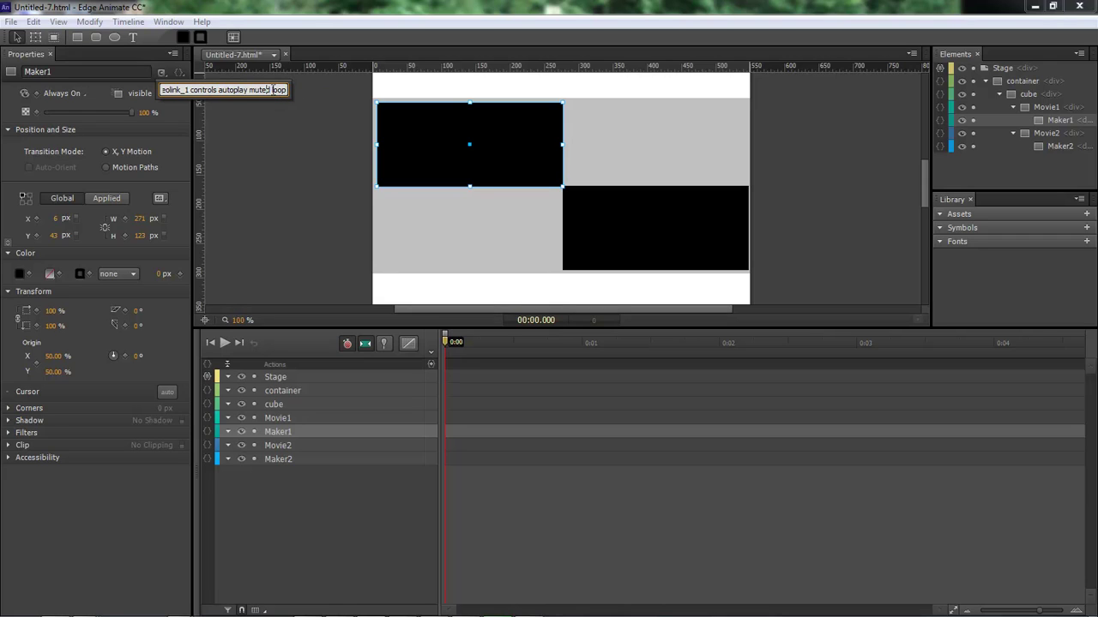
drag(273, 90, 359, 93)
key(BackSpace)
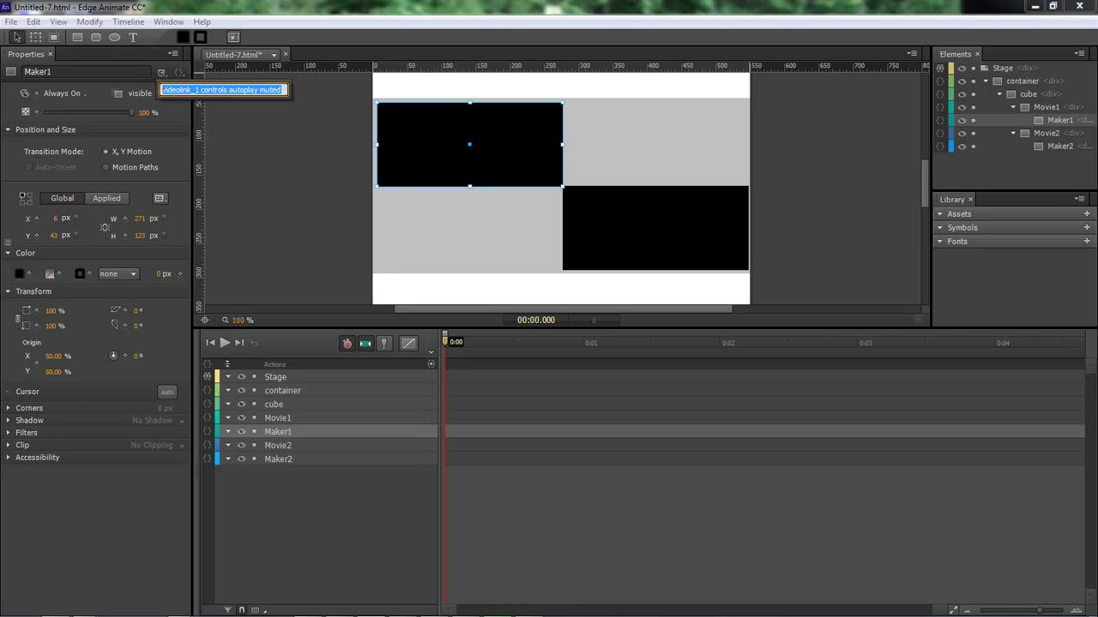
key(Return)
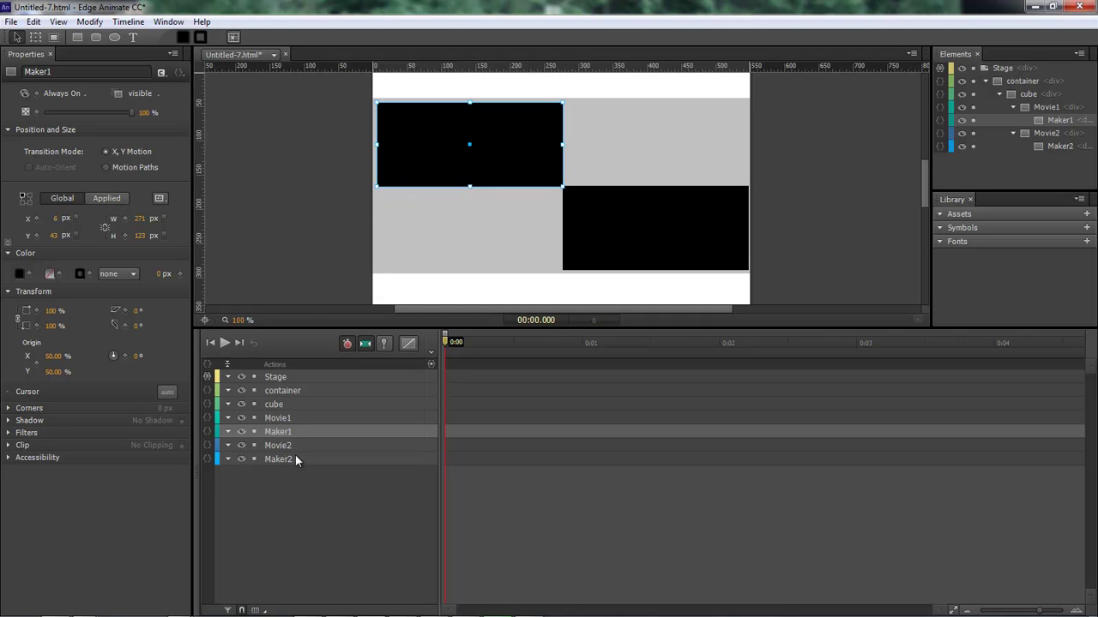
On Maker2, change videolink_1 to youtubelink_1 and delete autoplay, leaving youtubelink_1 controls muted.
click(277, 464)
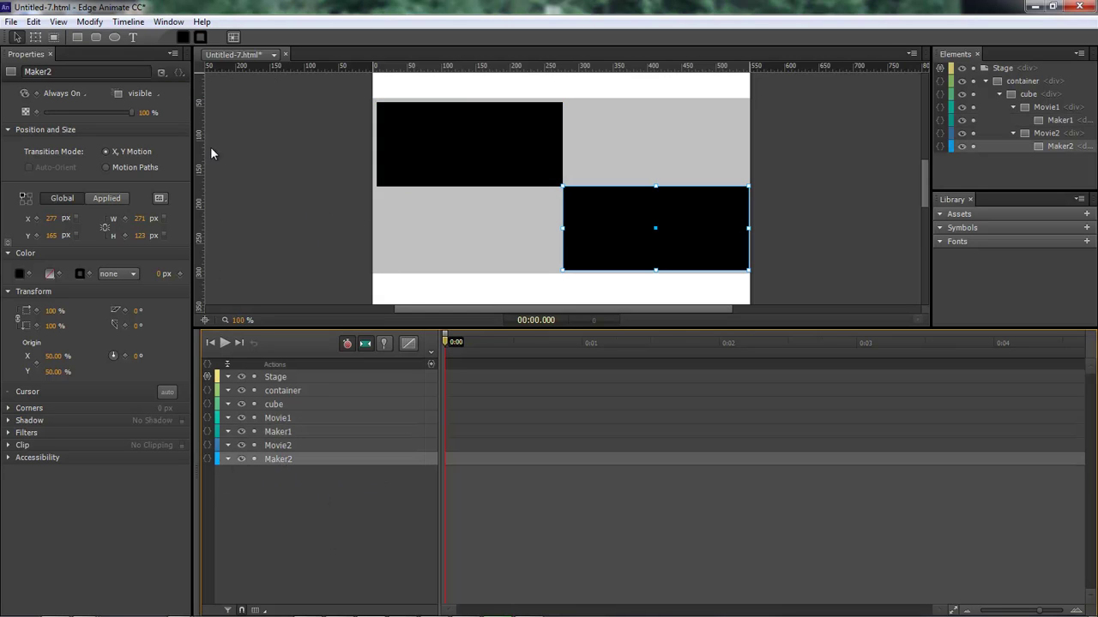
click(159, 73)
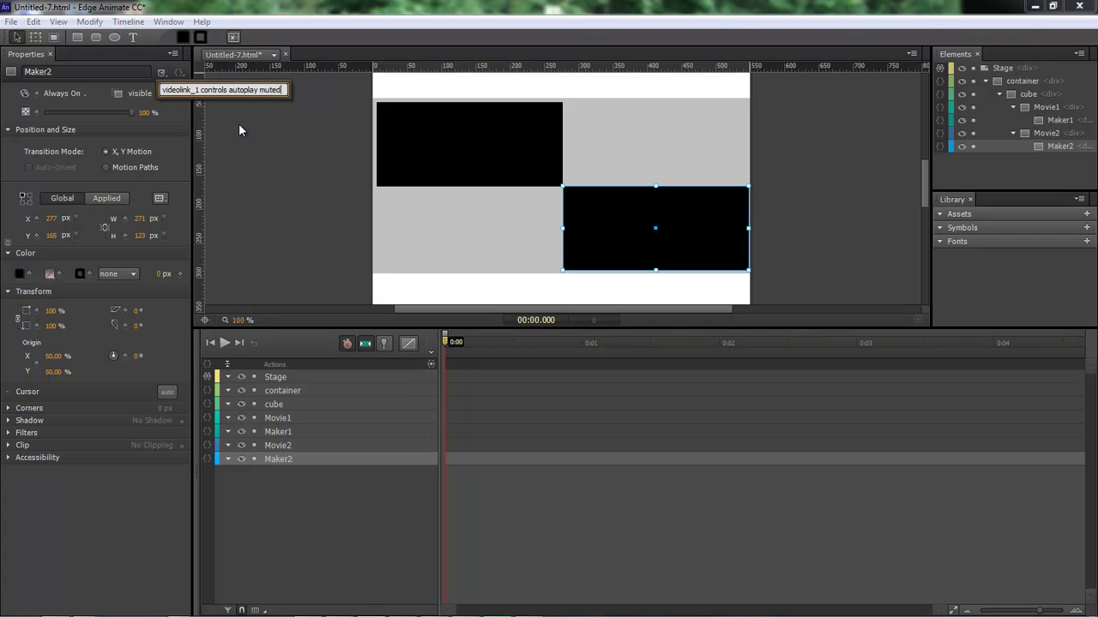
drag(194, 89, 163, 89)
text(youtube)
drag(238, 89, 267, 89)
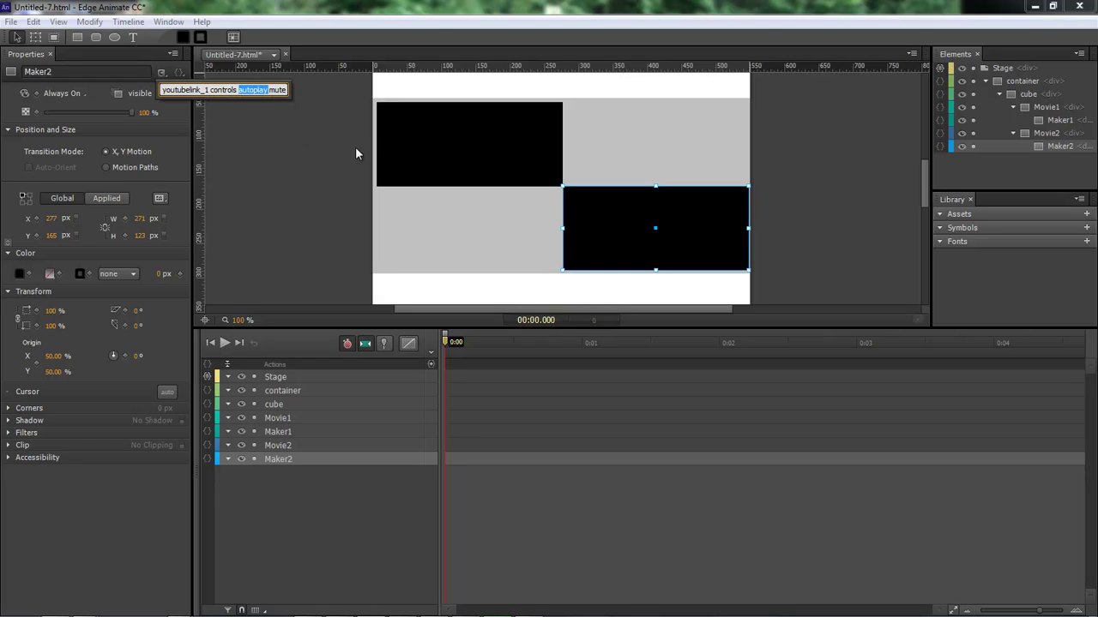
key(BackSpace)
key(BackSpace)
key(Return)
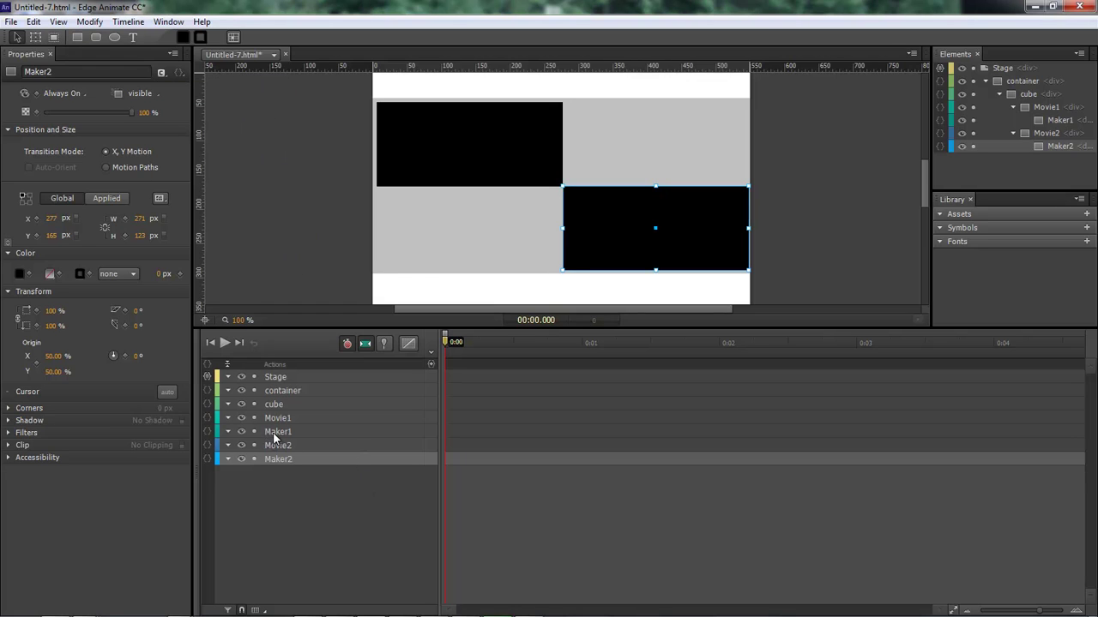
click(274, 432)
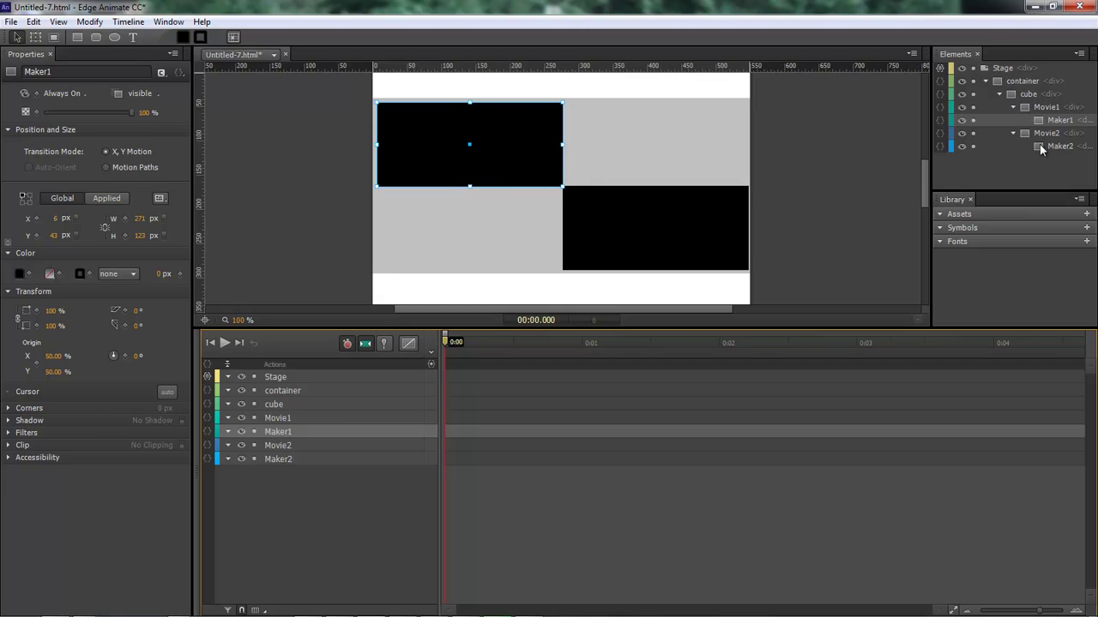
click(1019, 80)
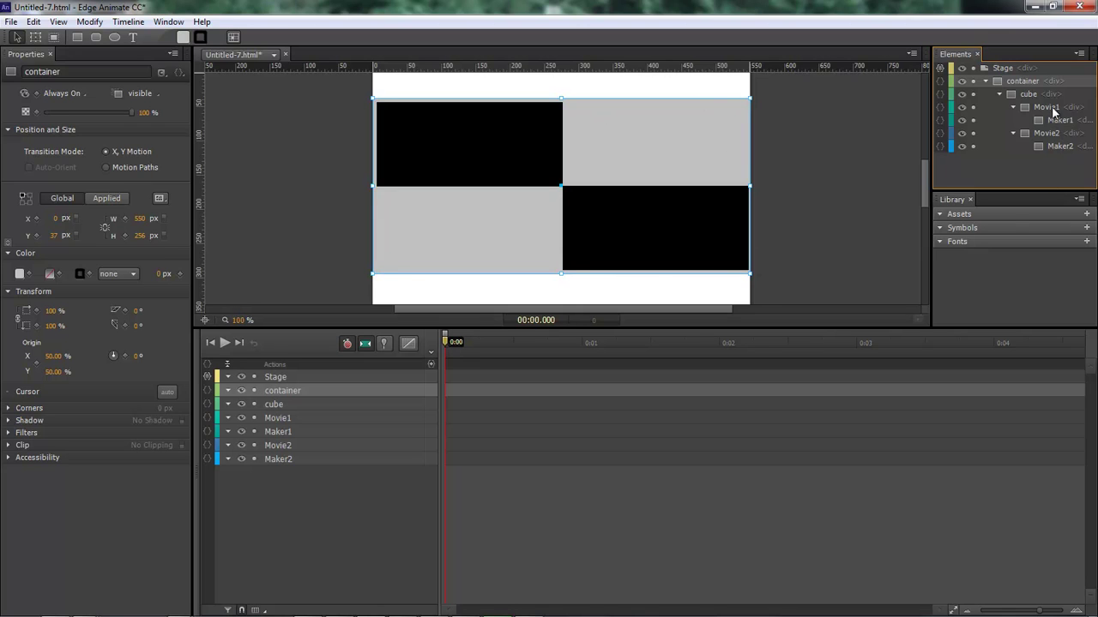
click(1032, 94)
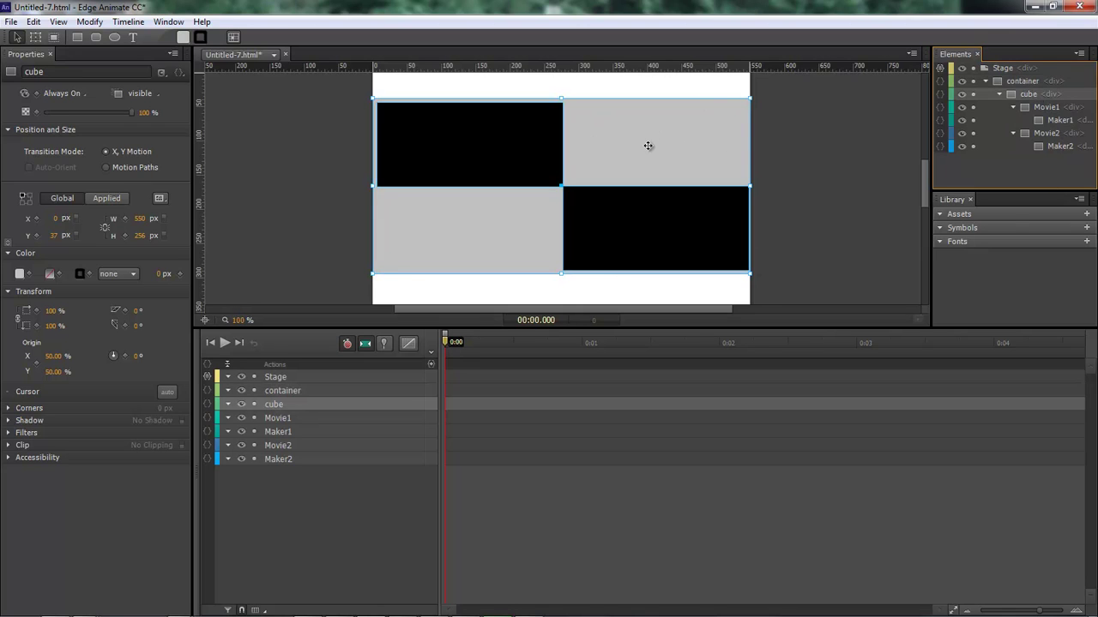
click(1026, 77)
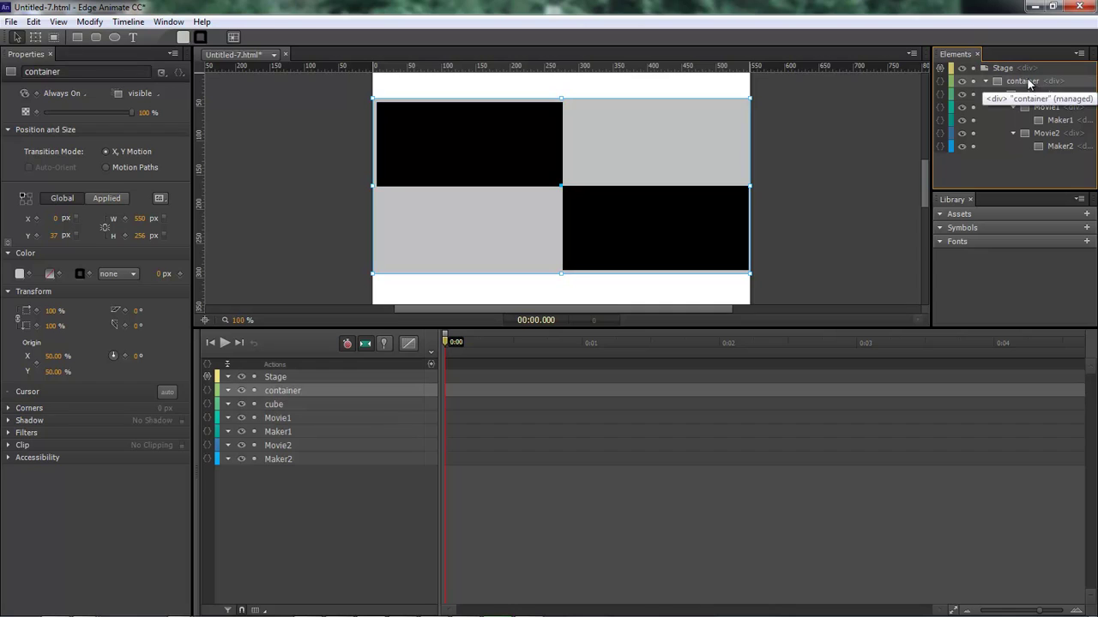
click(1029, 93)
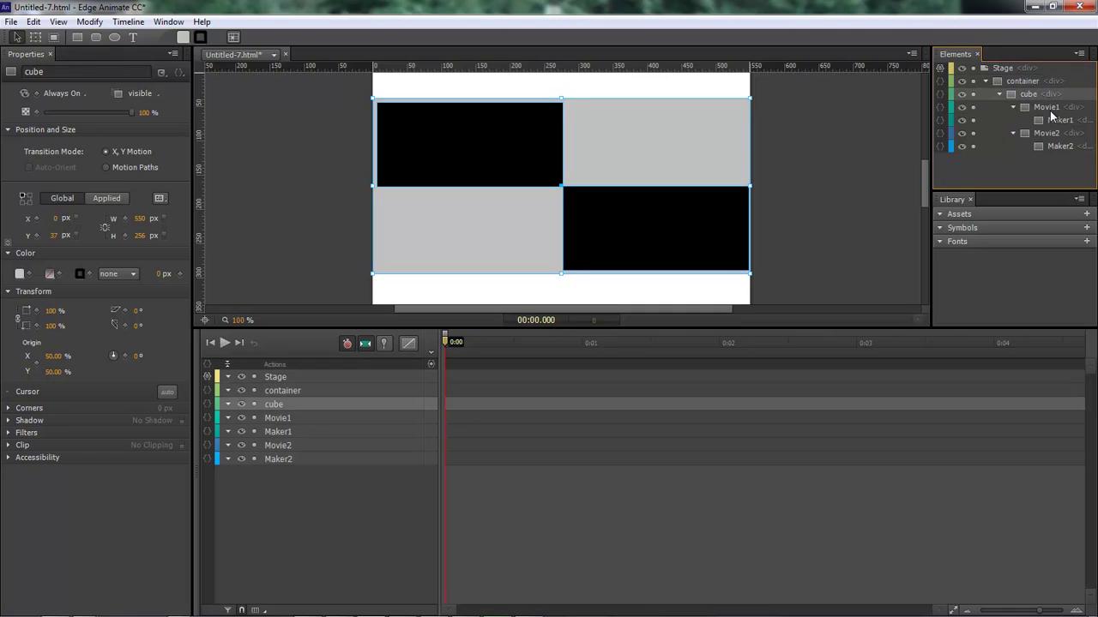
click(1047, 107)
mouse_move(493, 152)
mouse_down()
mouse_move(512, 166)
mouse_move(478, 171)
mouse_move(480, 137)
mouse_up()
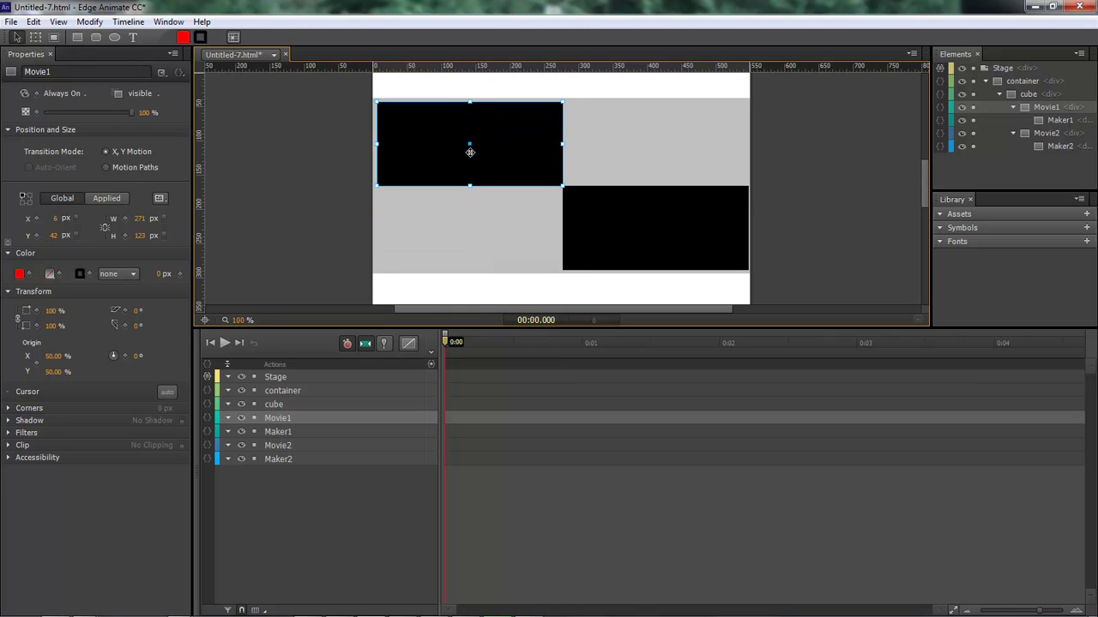
click(1063, 122)
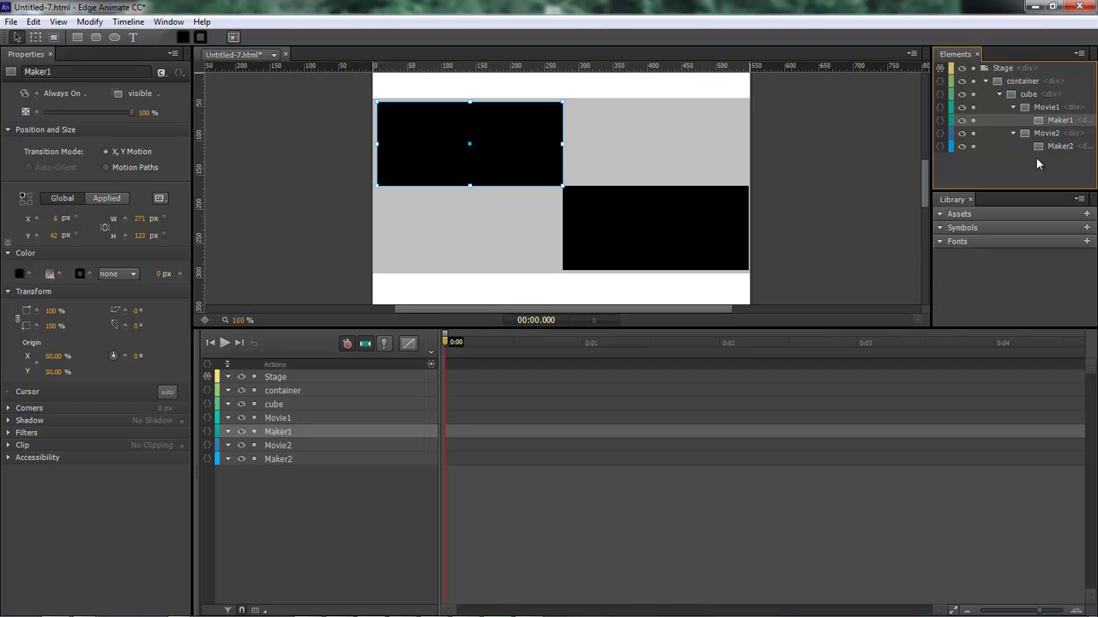
click(1052, 135)
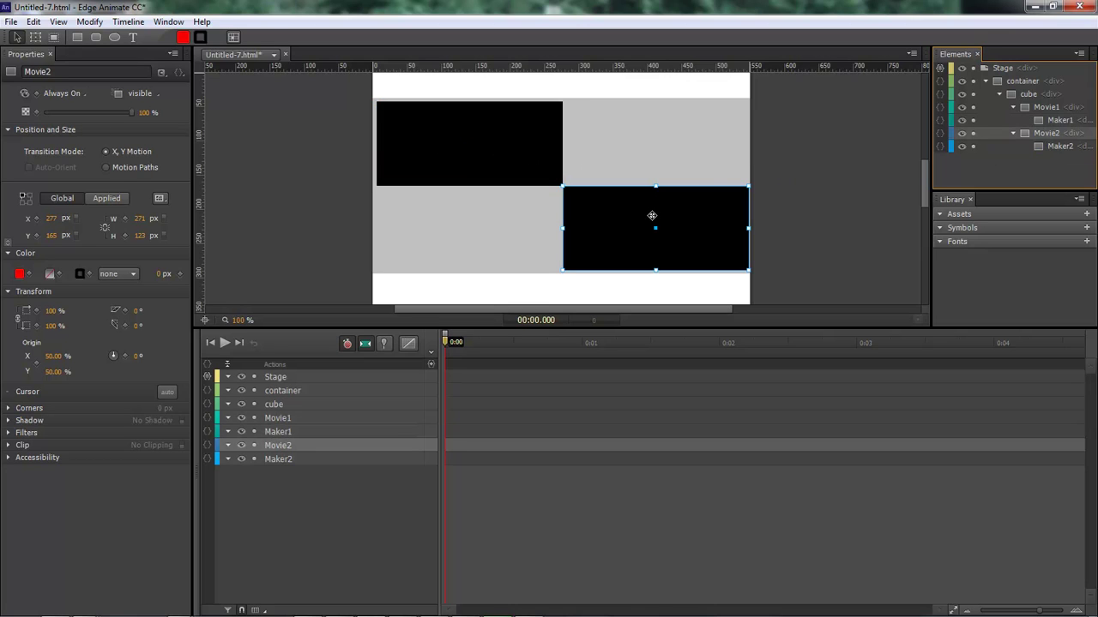
click(1062, 148)
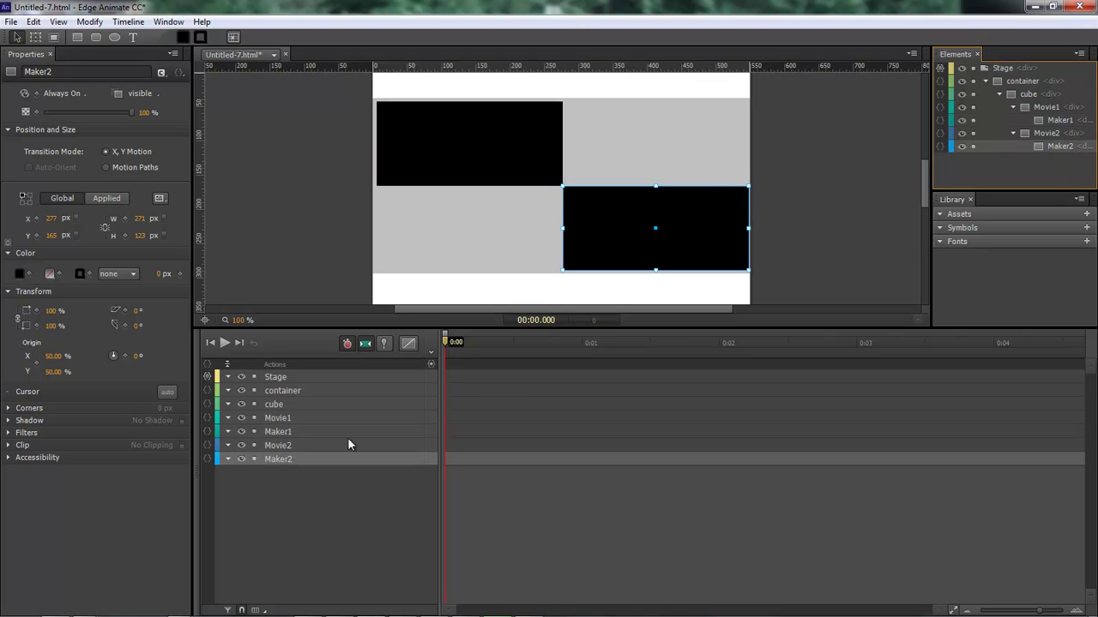
click(283, 418)
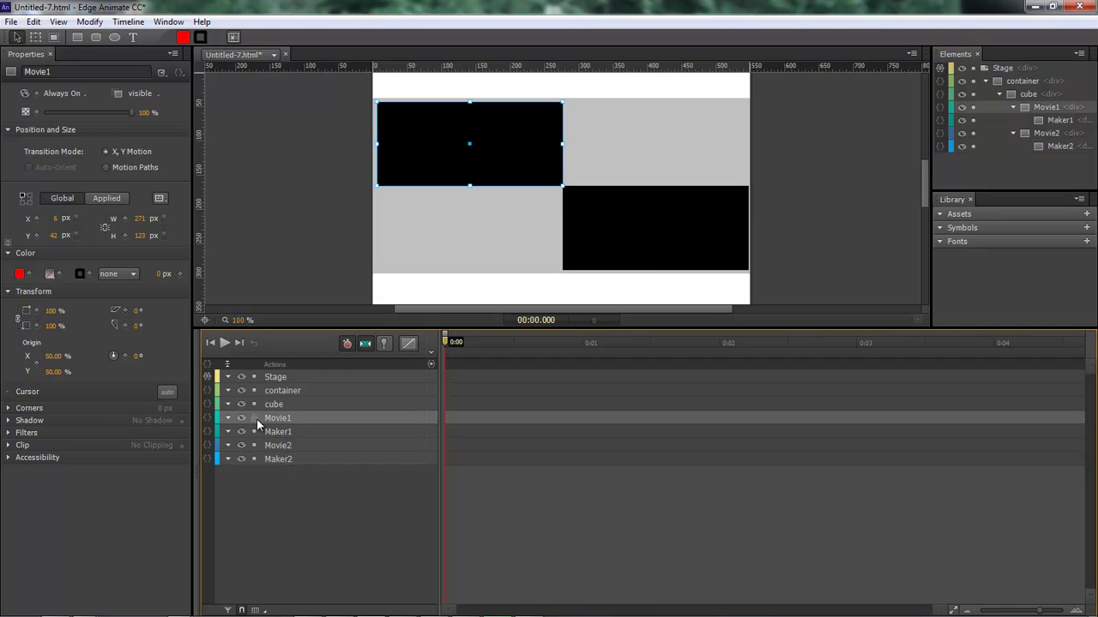
click(281, 445)
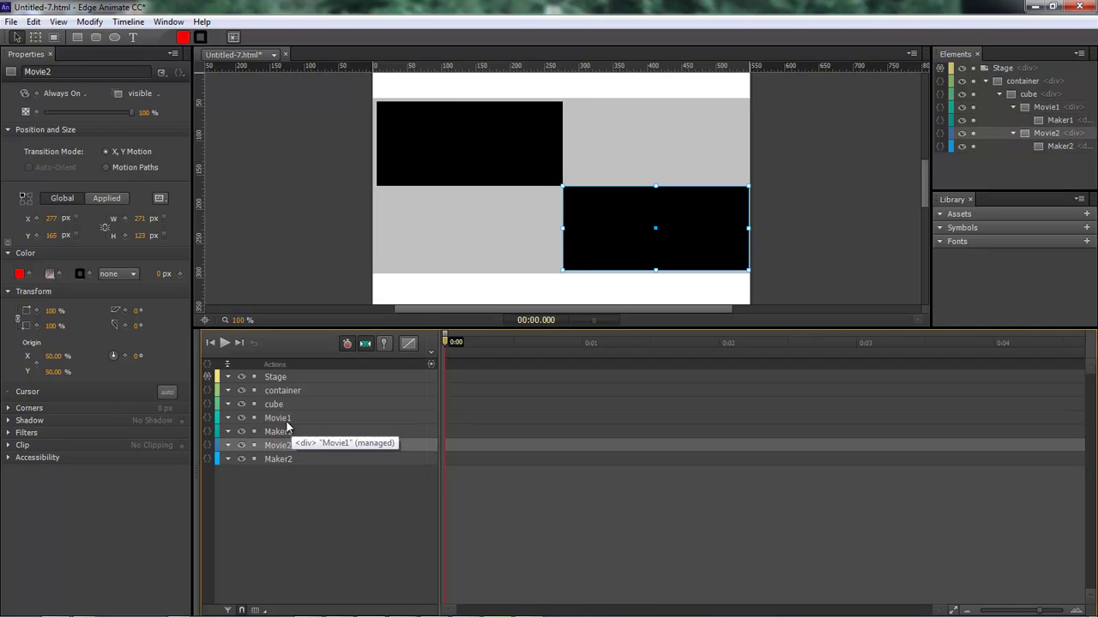
click(283, 431)
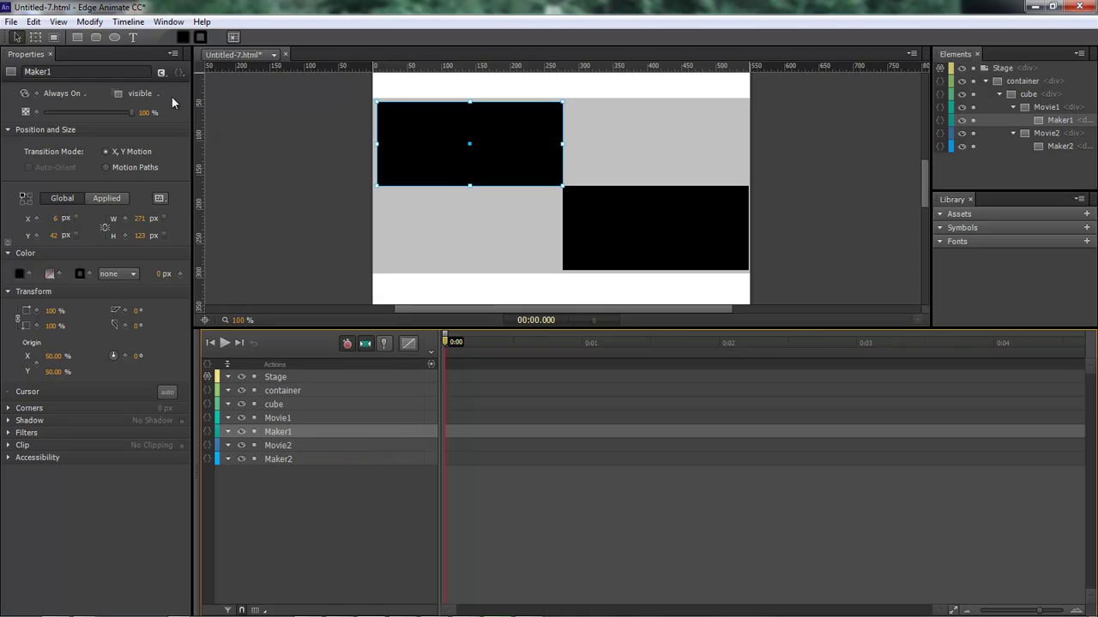
click(285, 459)
click(286, 432)
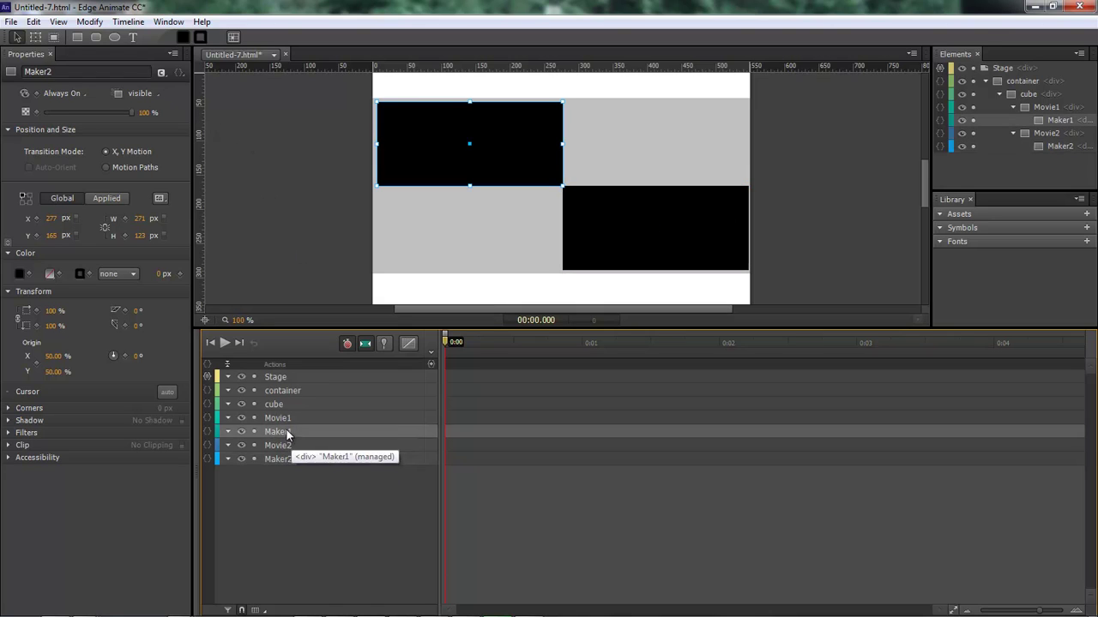
click(162, 72)
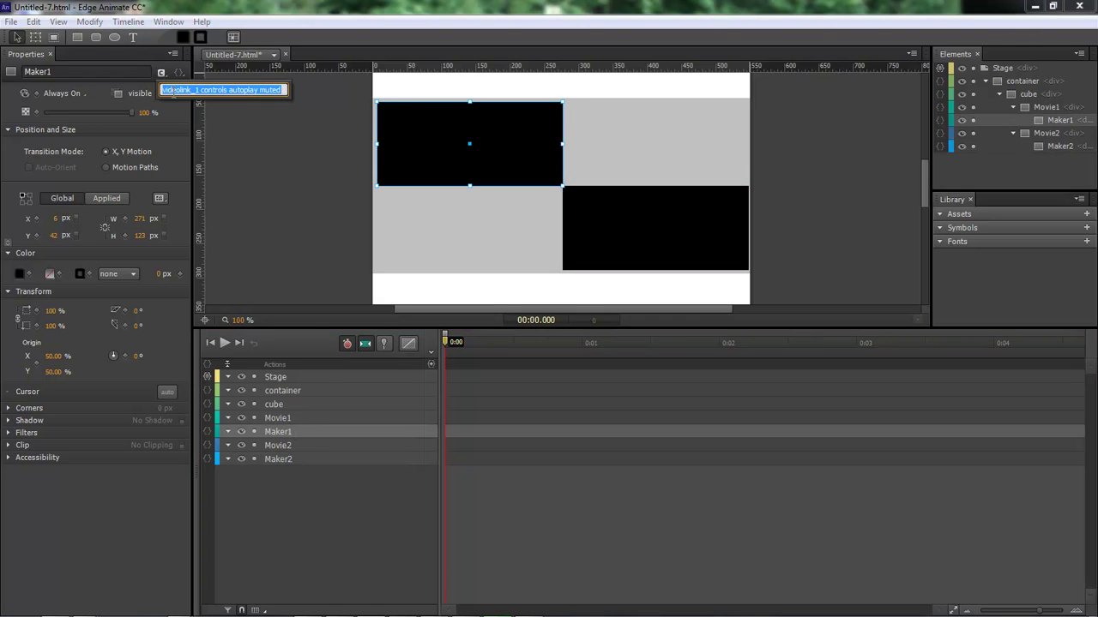
click(292, 153)
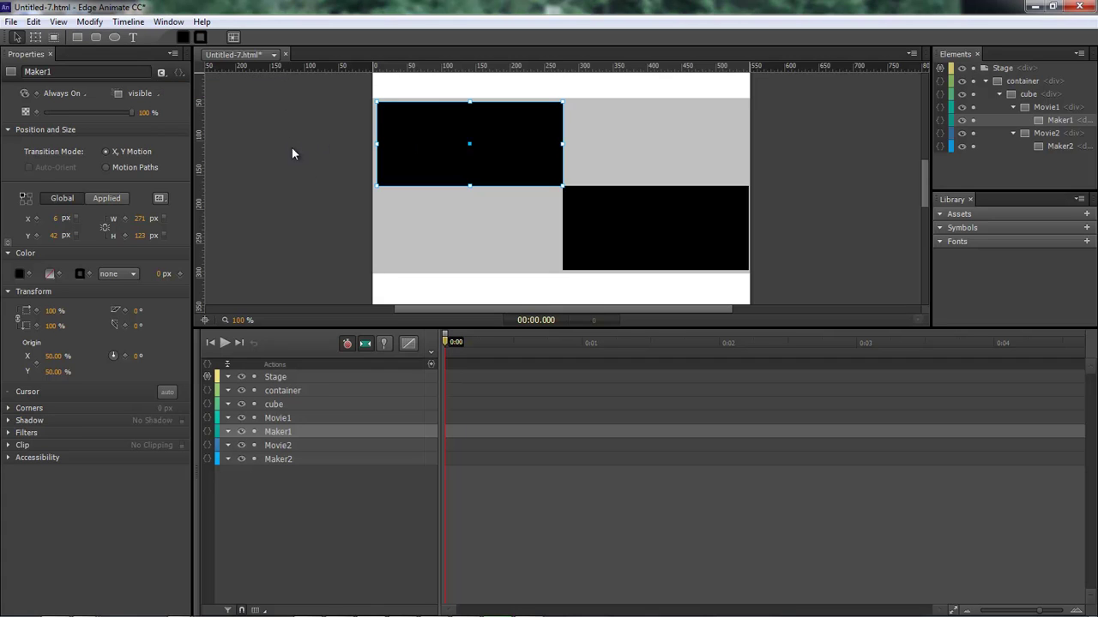
click(278, 459)
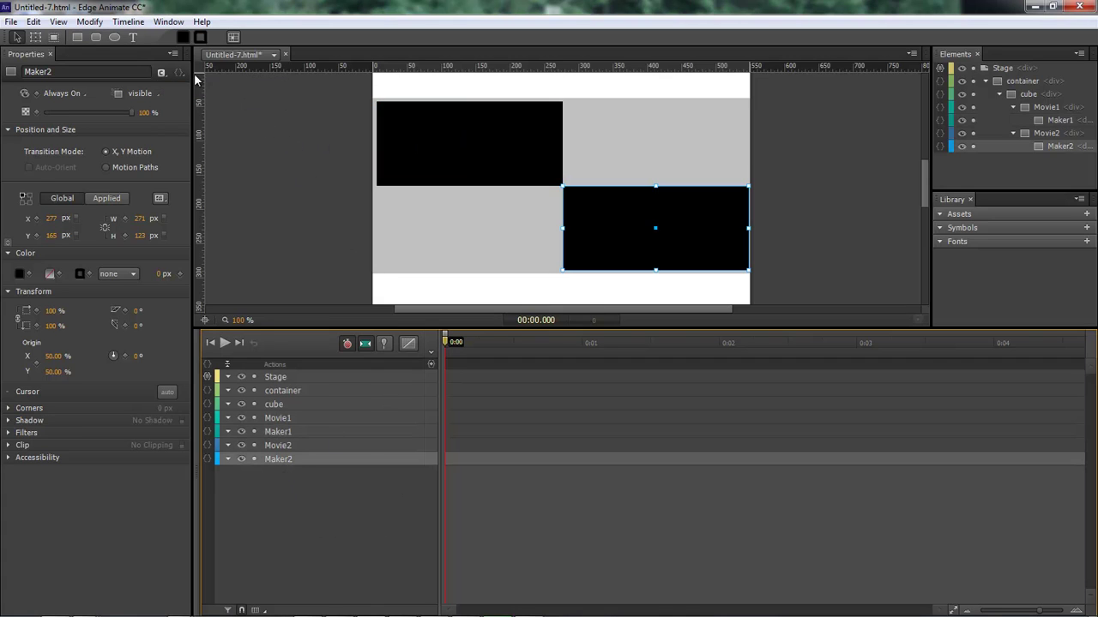
click(161, 72)
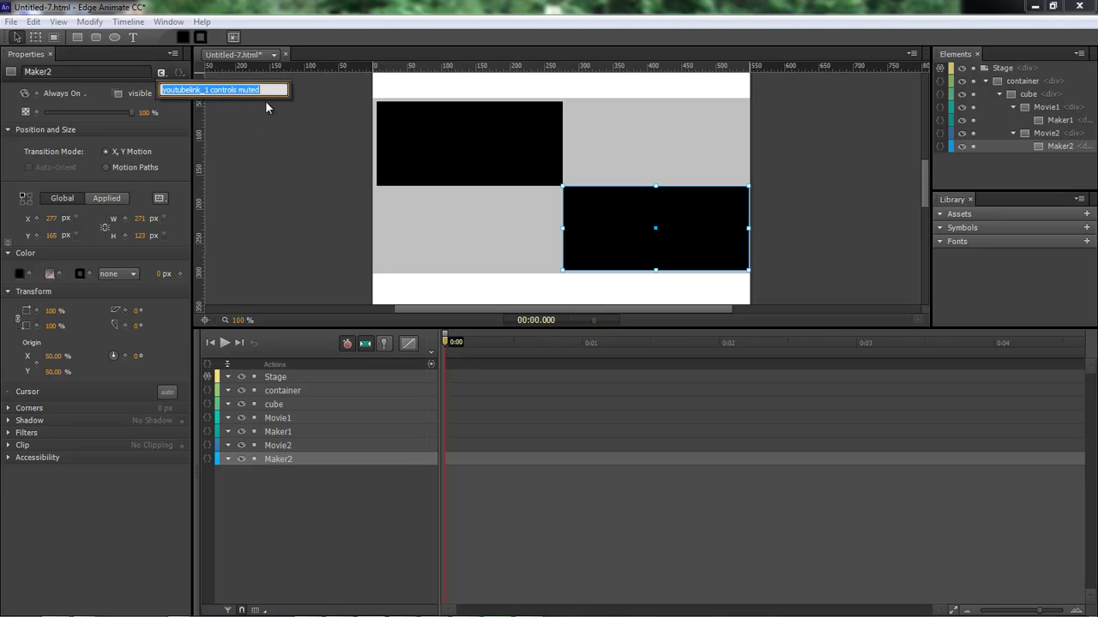
click(282, 122)
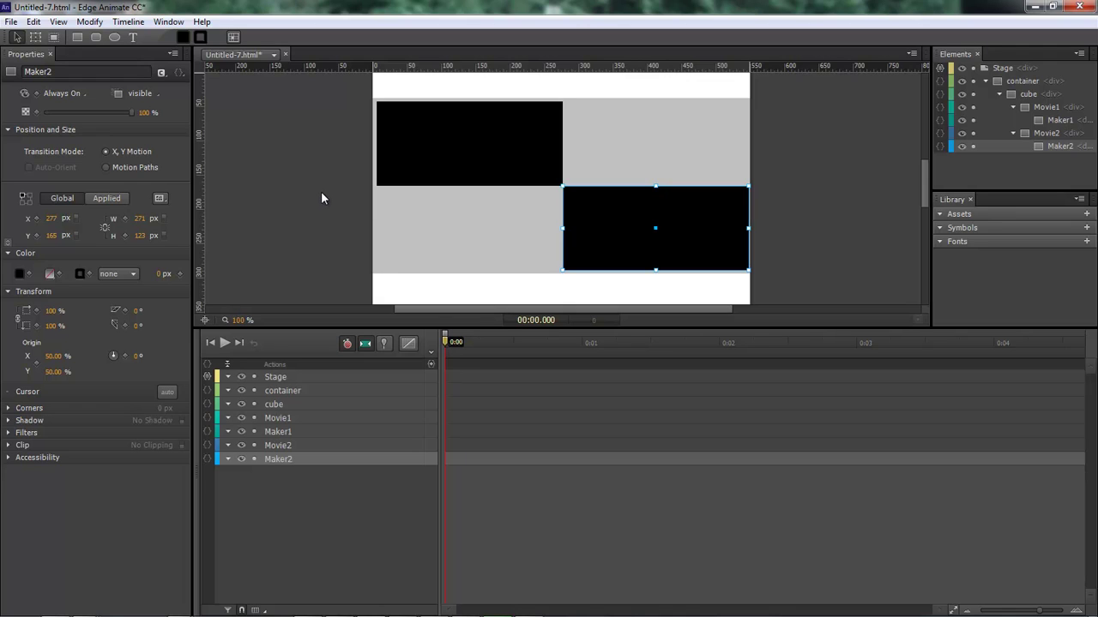
mouse_move(436, 611)
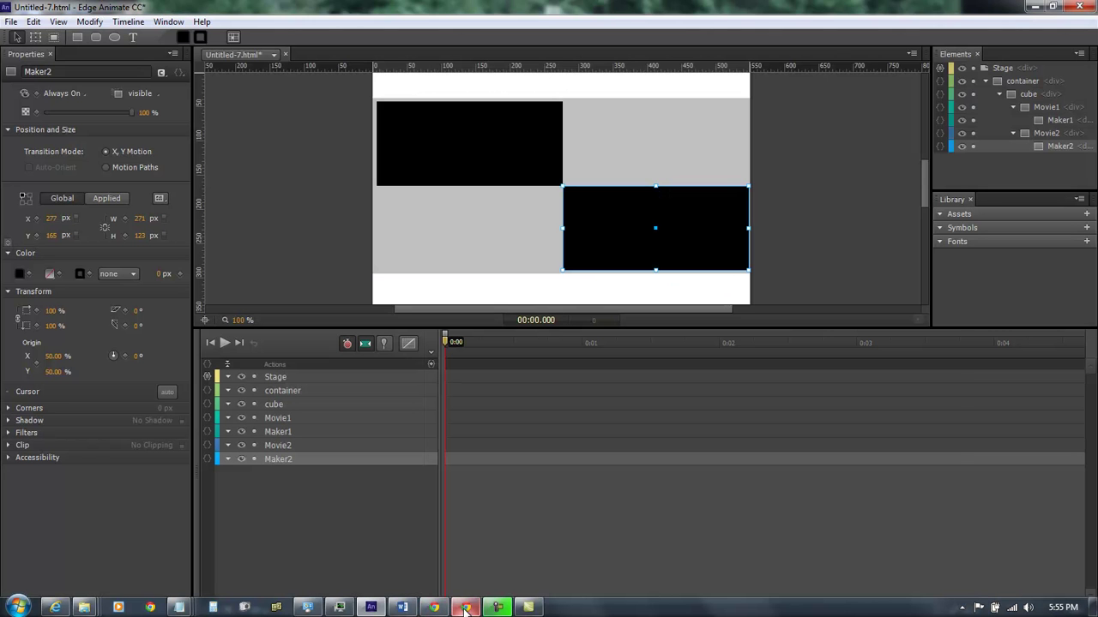
click(465, 608)
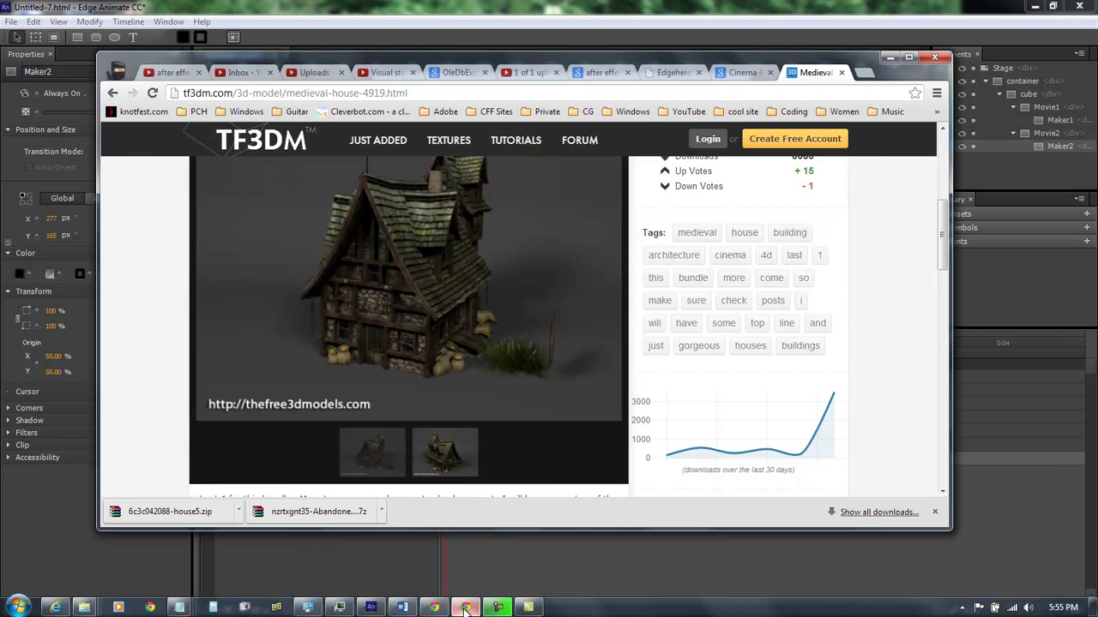
click(672, 74)
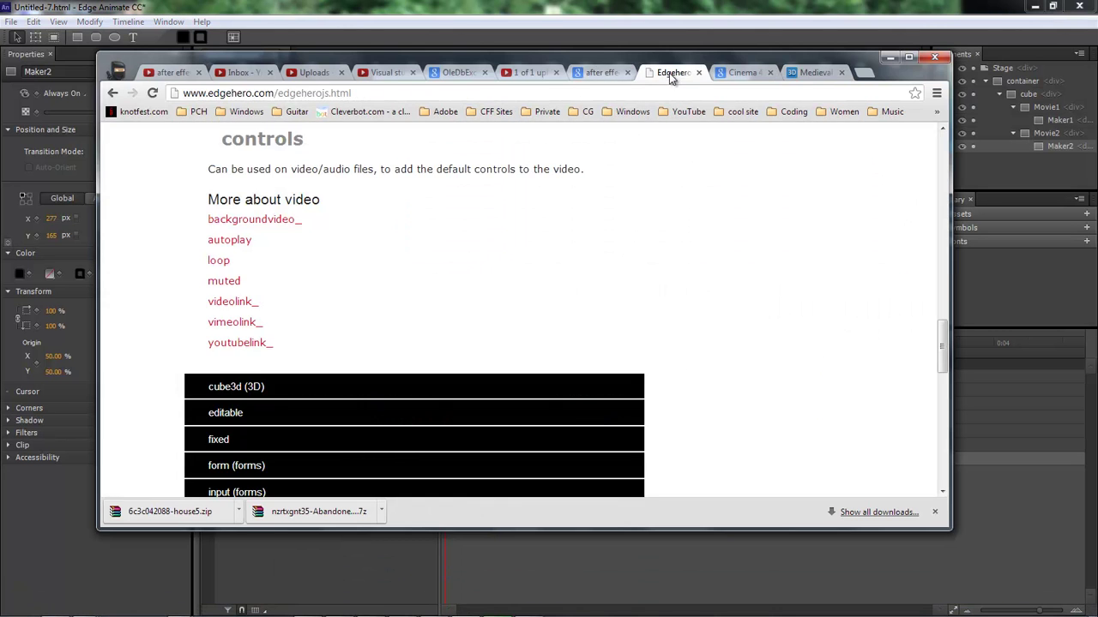
click(889, 56)
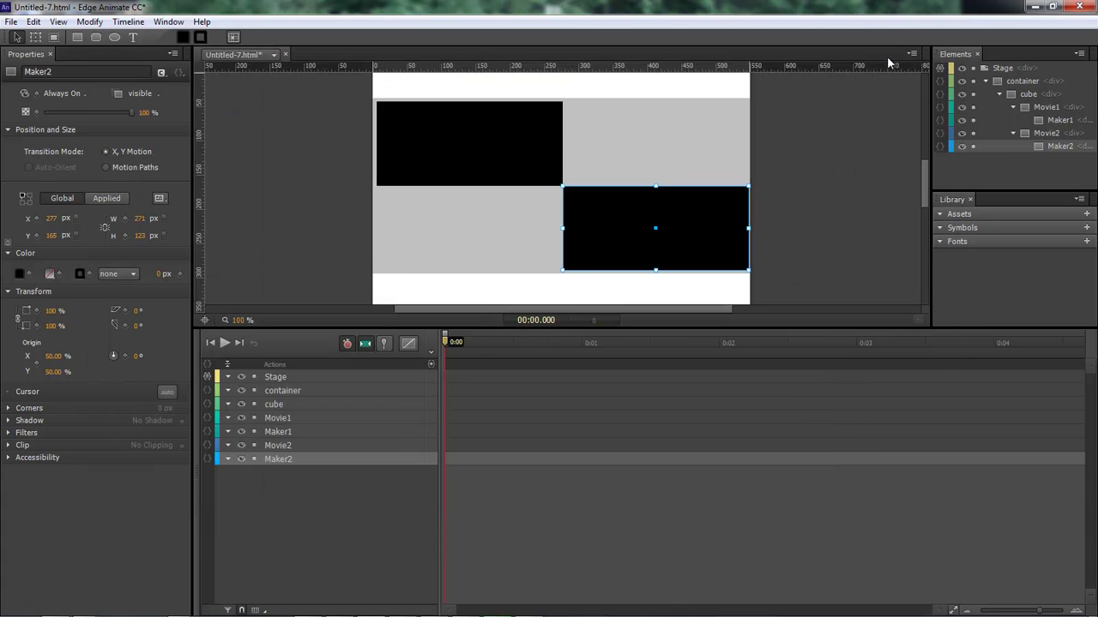
click(399, 249)
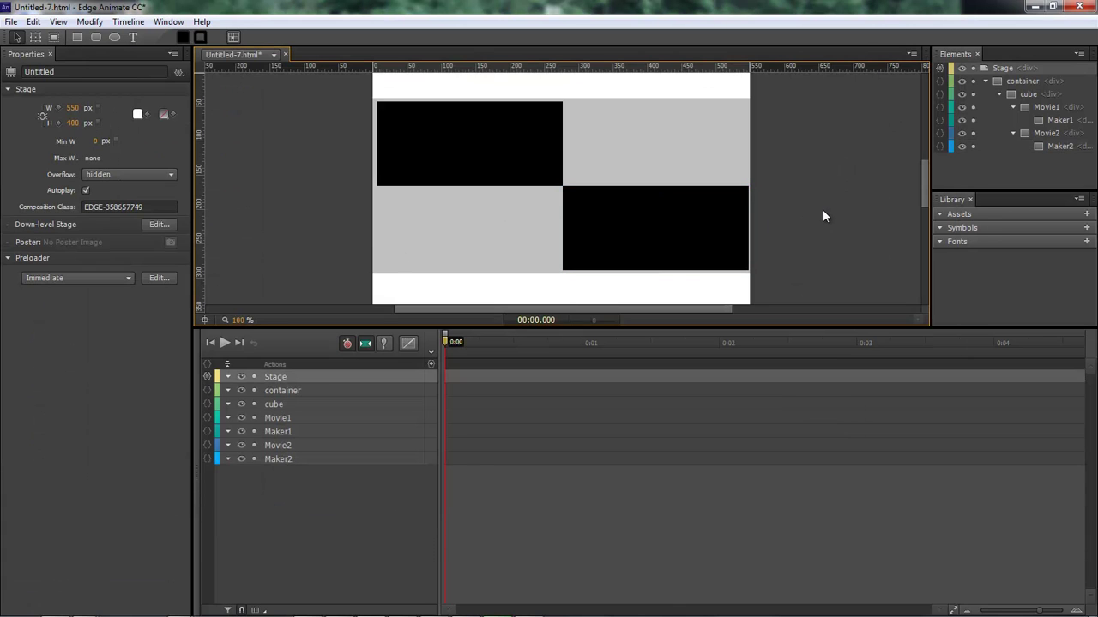
key(ctrl+Return)
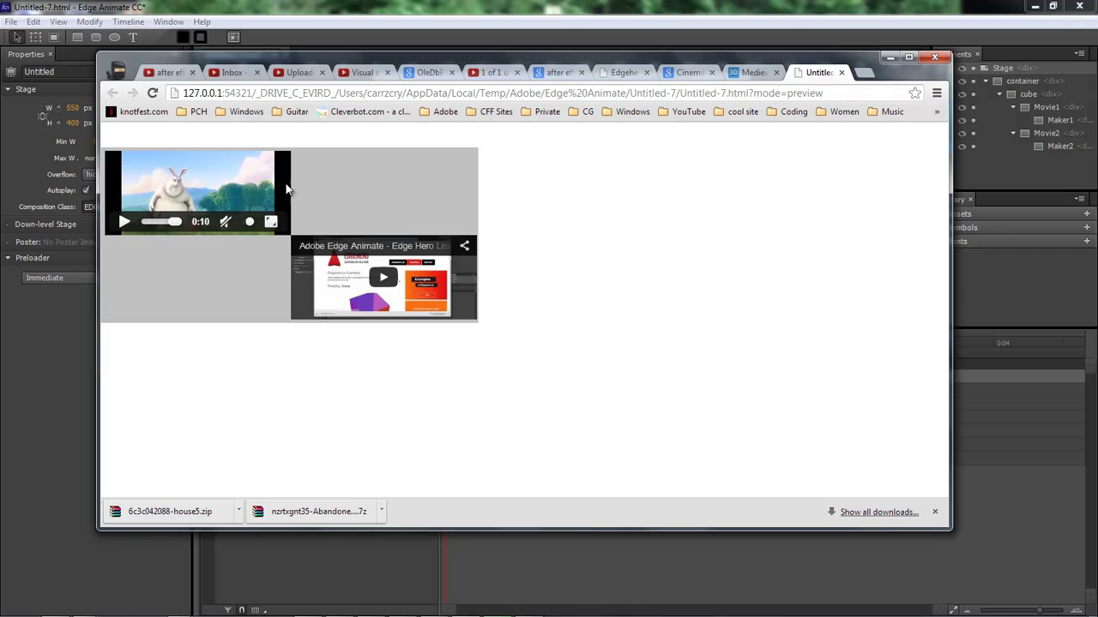
click(385, 282)
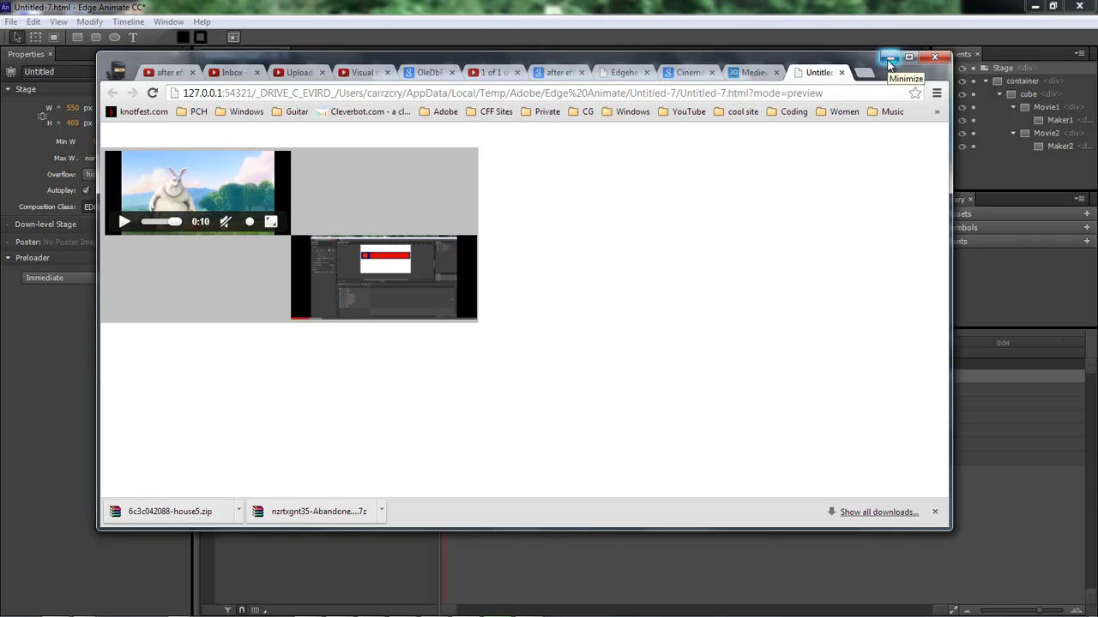
click(888, 62)
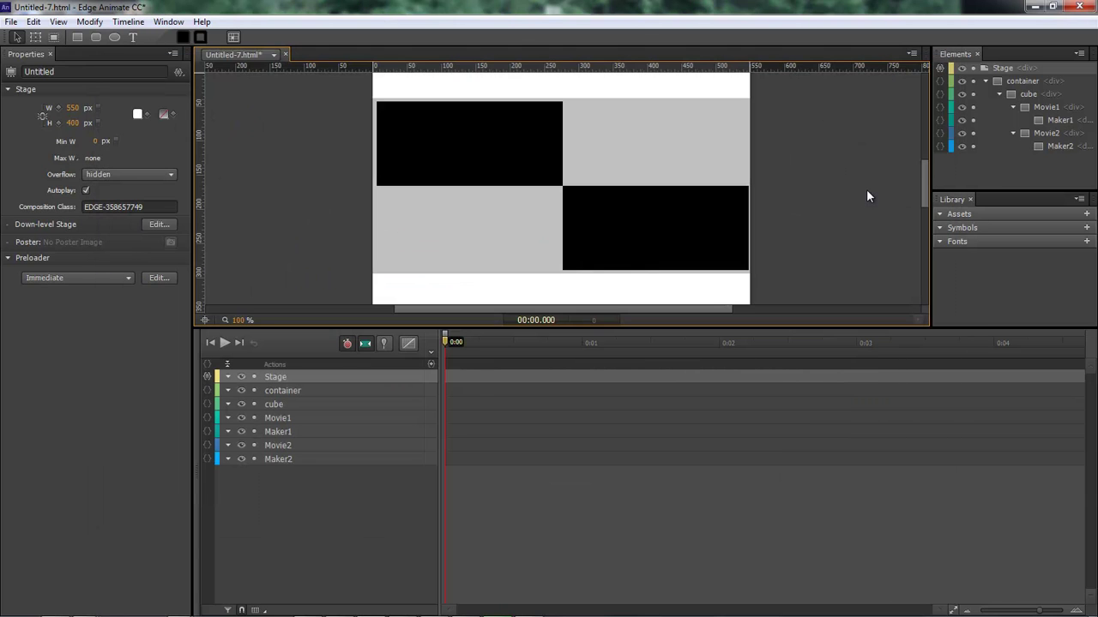